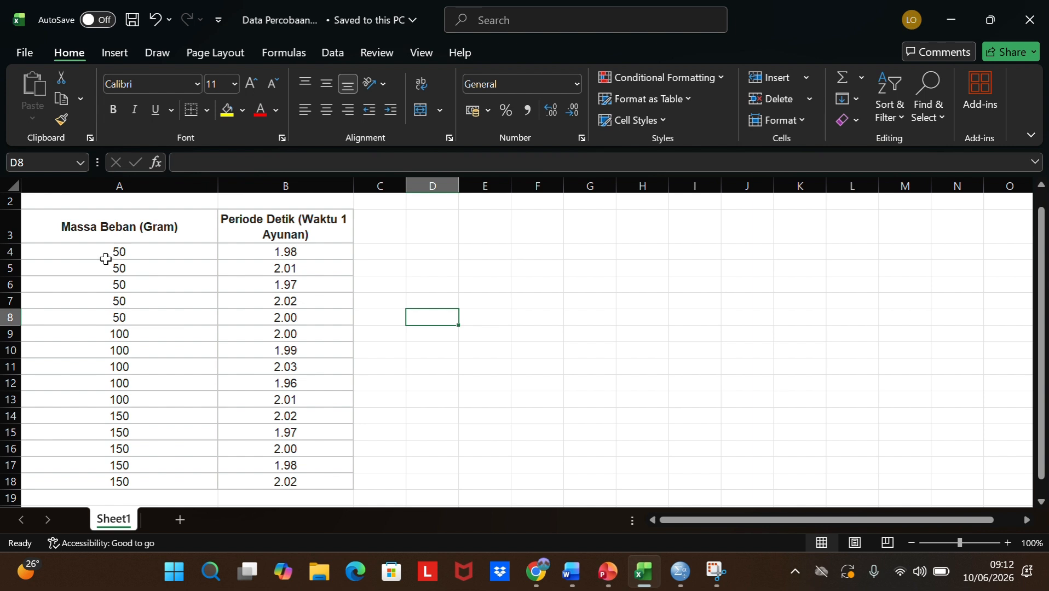
- Copy the load mass values in cells A4:A18 of the experiment sheet
click(104, 255)
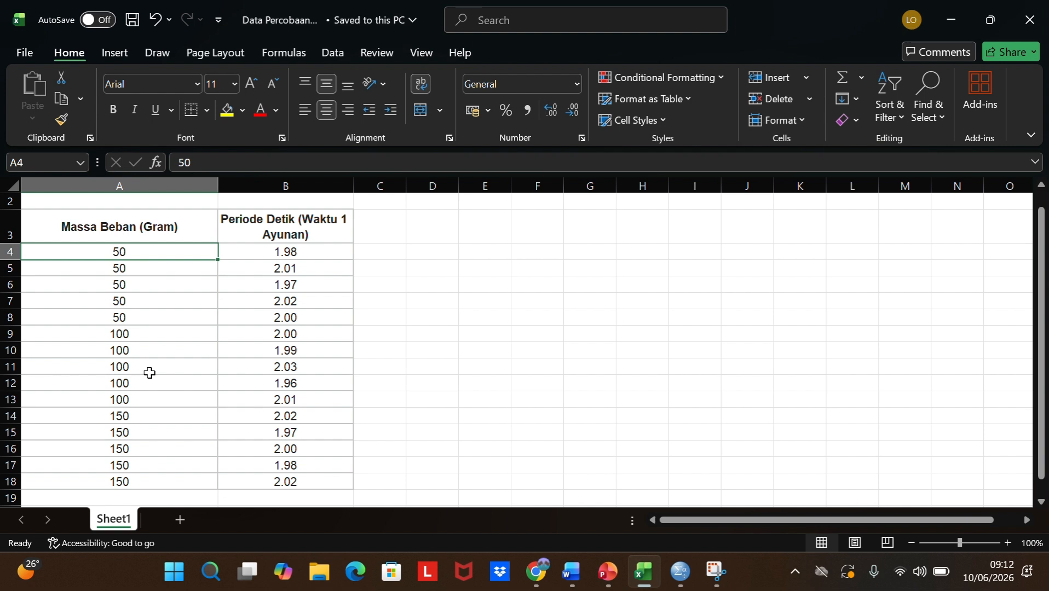
scroll(149, 373, down, 1)
scroll(149, 373, up, 2)
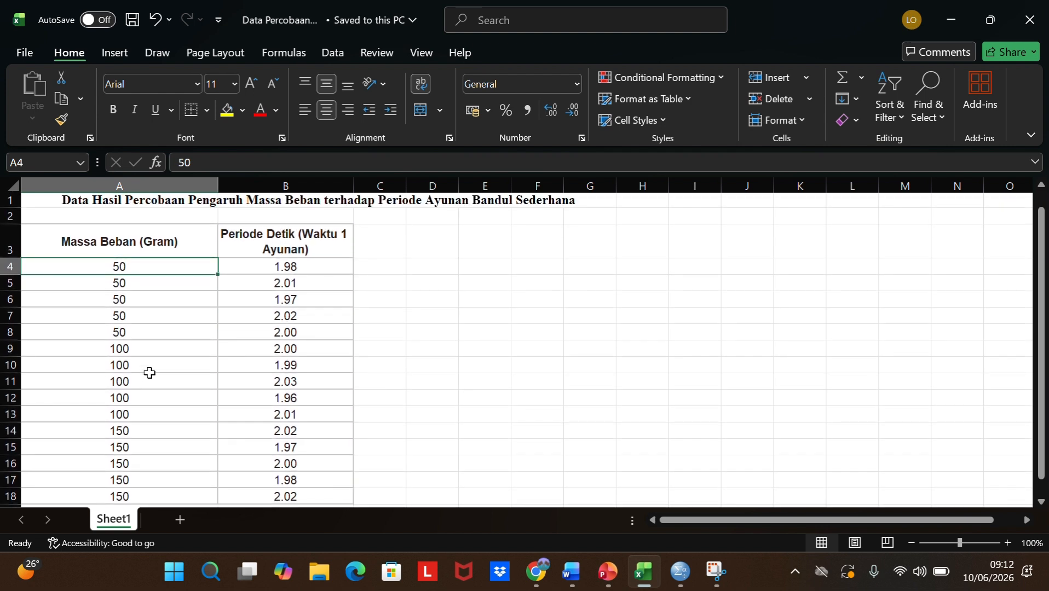
scroll(149, 373, up, 1)
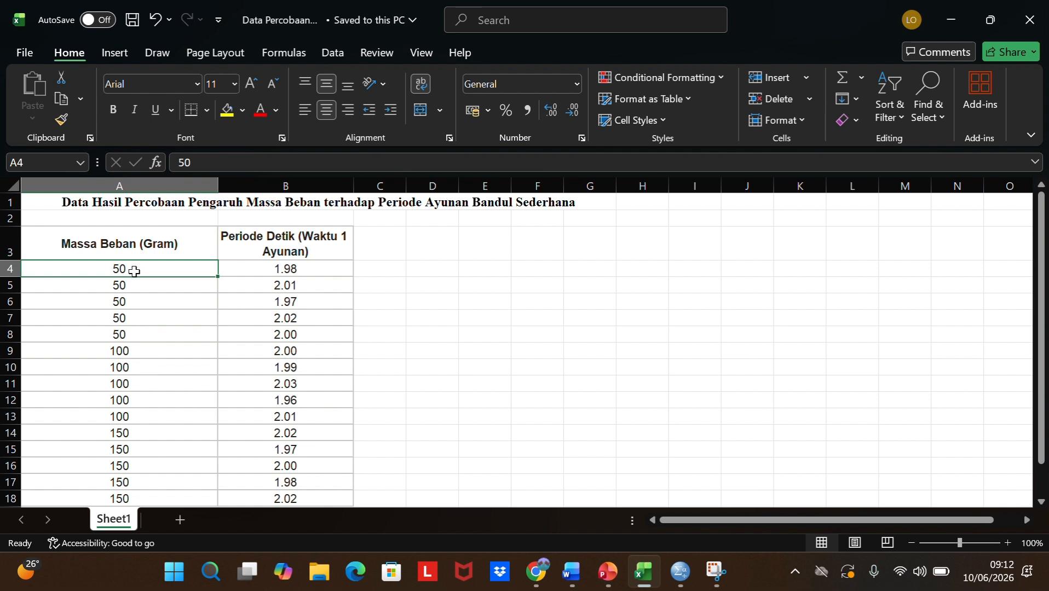
drag(135, 271, 158, 436)
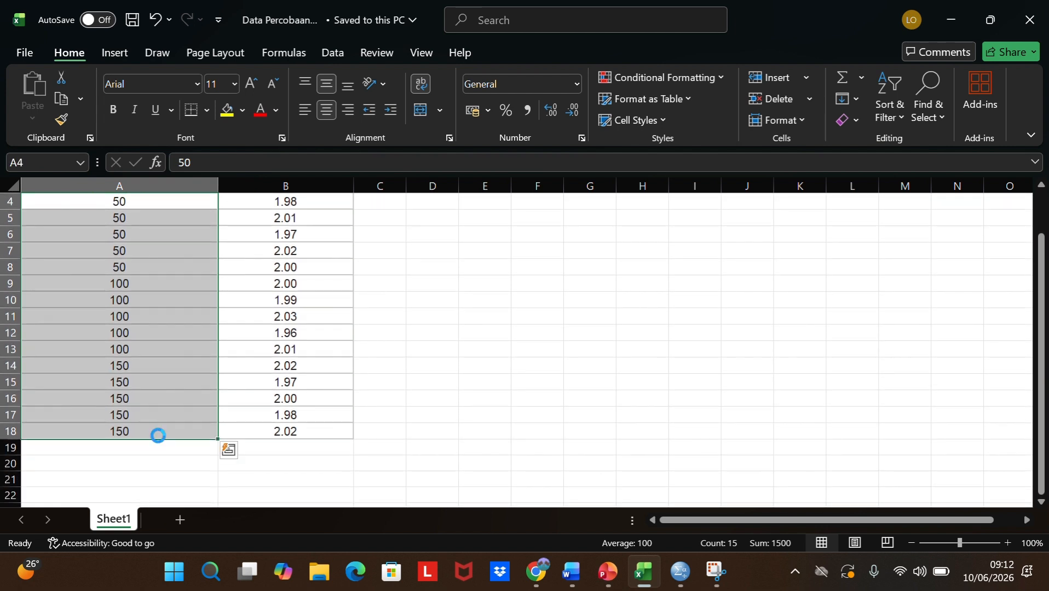
- Switch to SPSS and define a first variable named Massa in the variable definitions
mouse_move(680, 572)
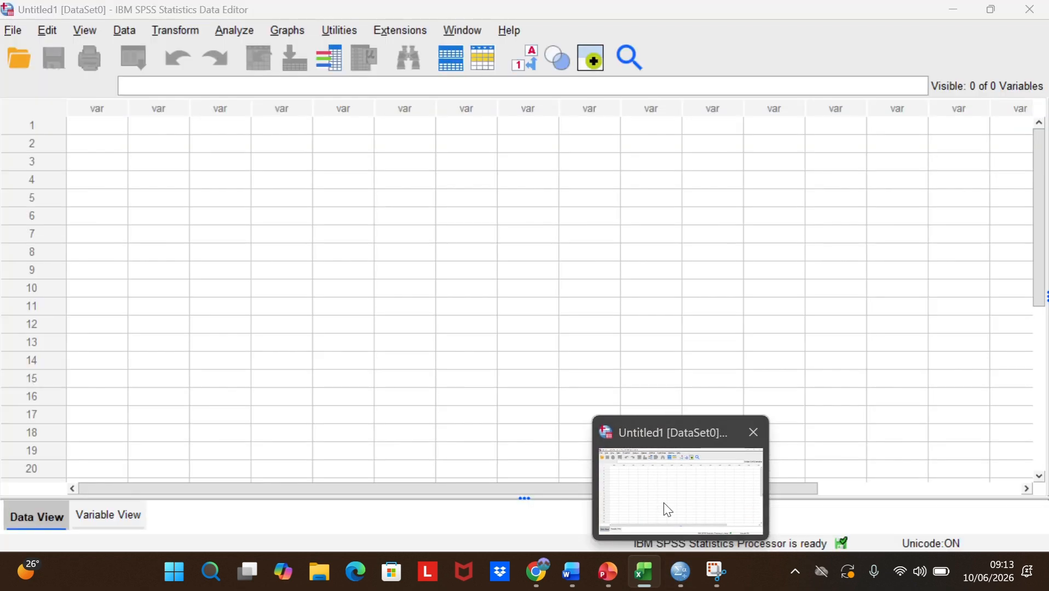
click(667, 510)
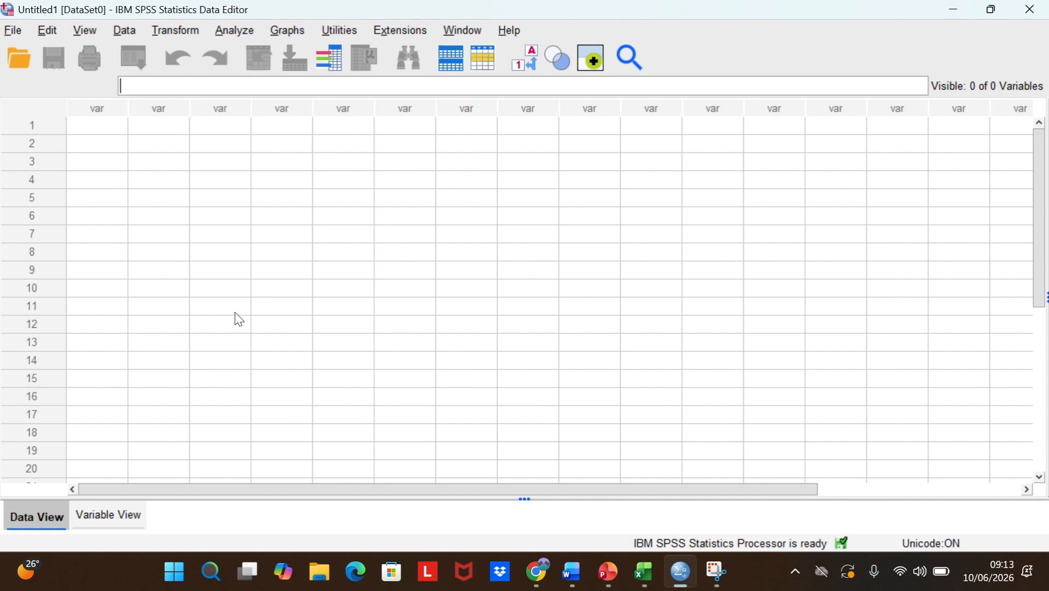
click(113, 519)
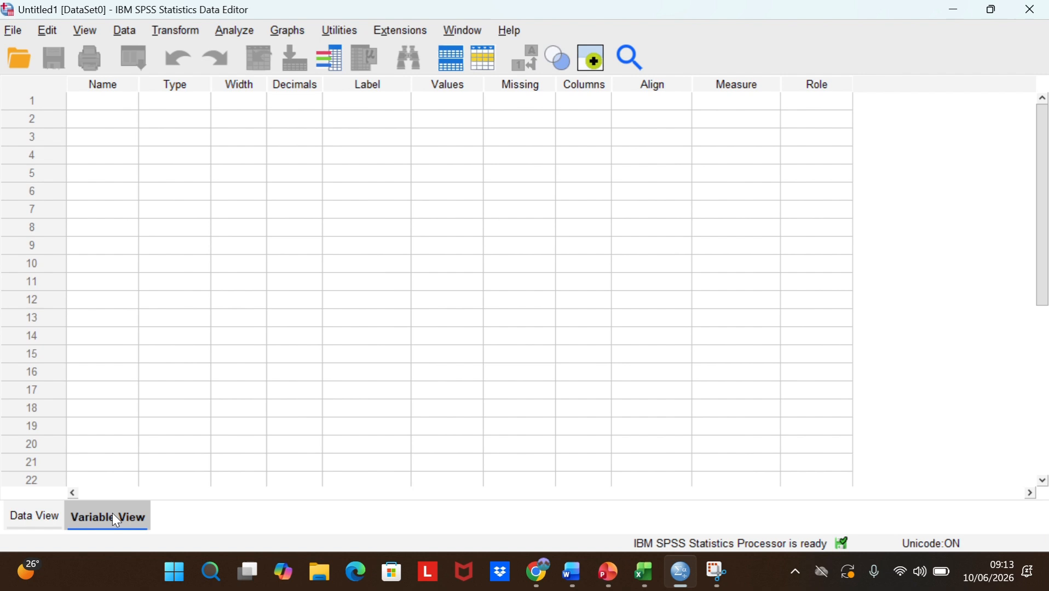
click(107, 102)
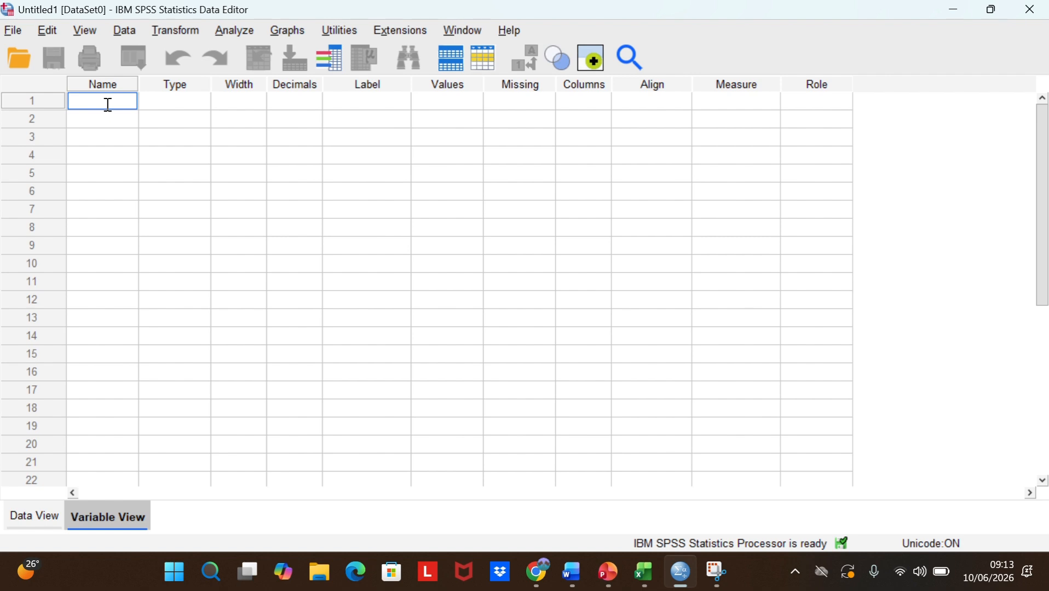
key(Caps_Lock)
text(M)
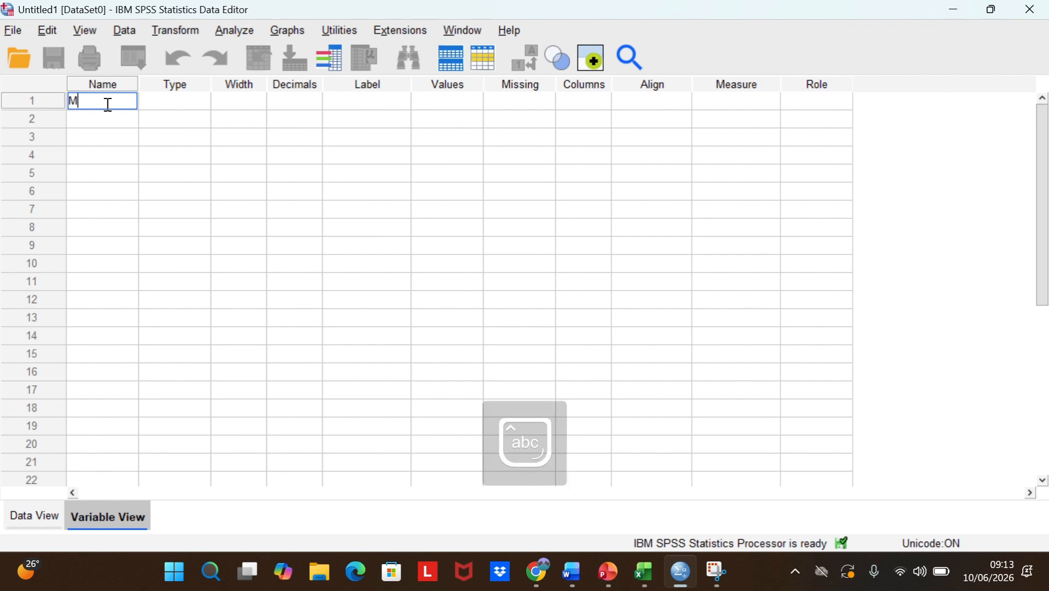
text(assa)
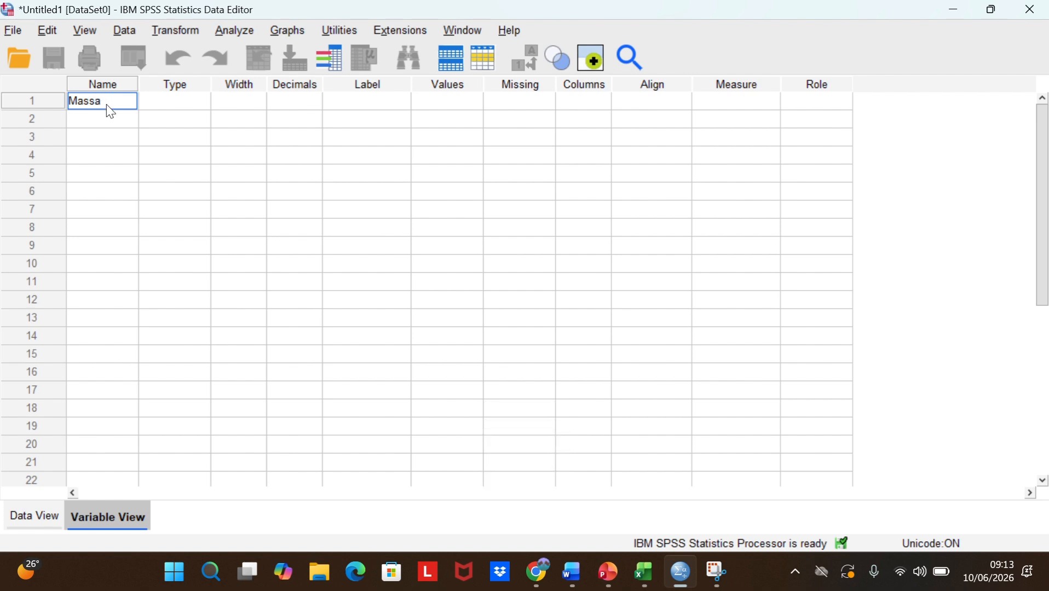
key(Return)
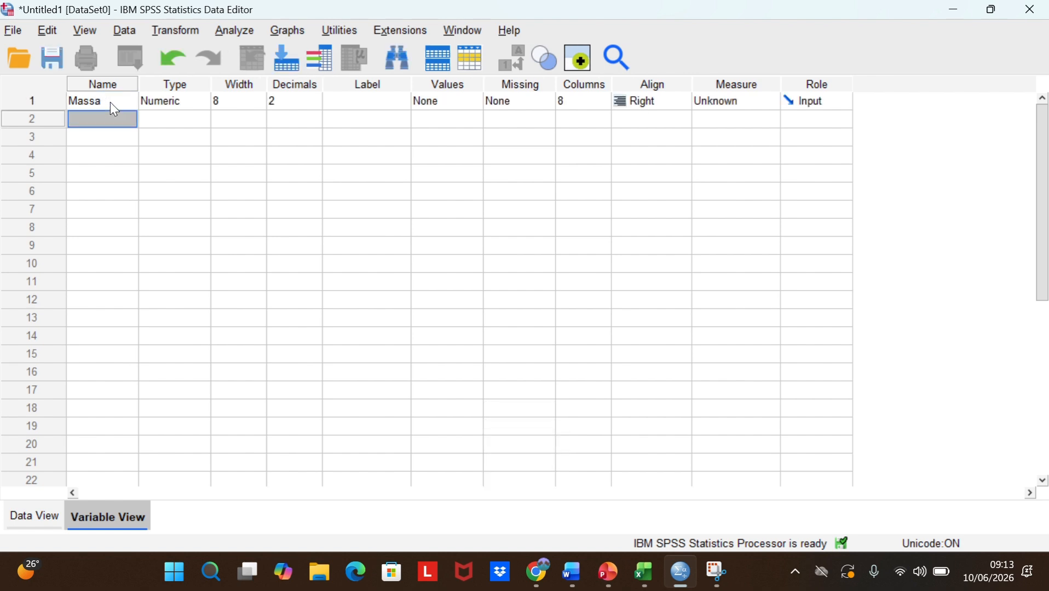
- Examine the variable type settings of Massa, trying Comma and String, and confirm Numeric
click(178, 105)
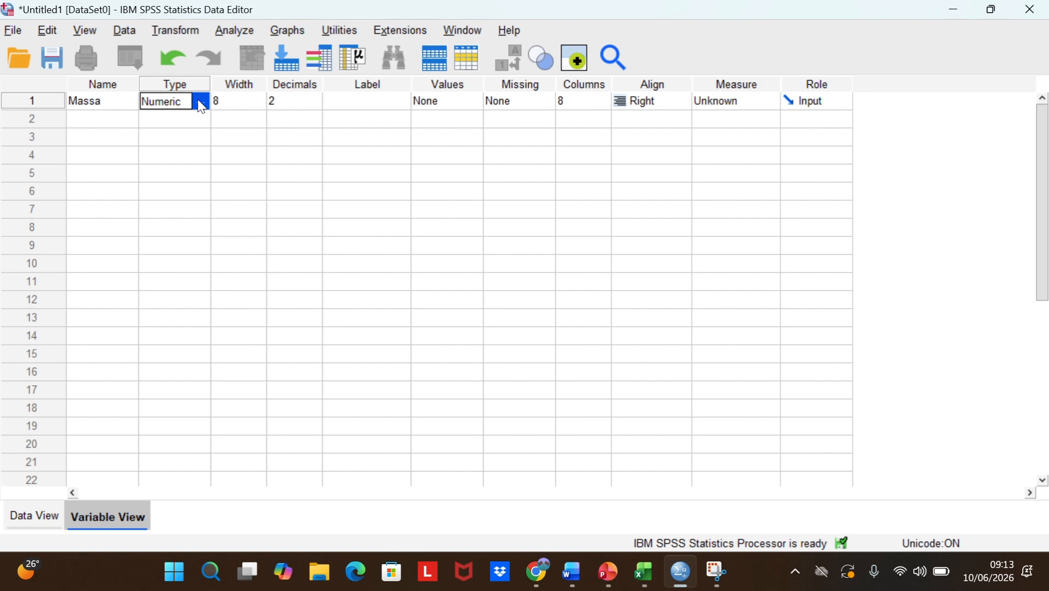
click(201, 103)
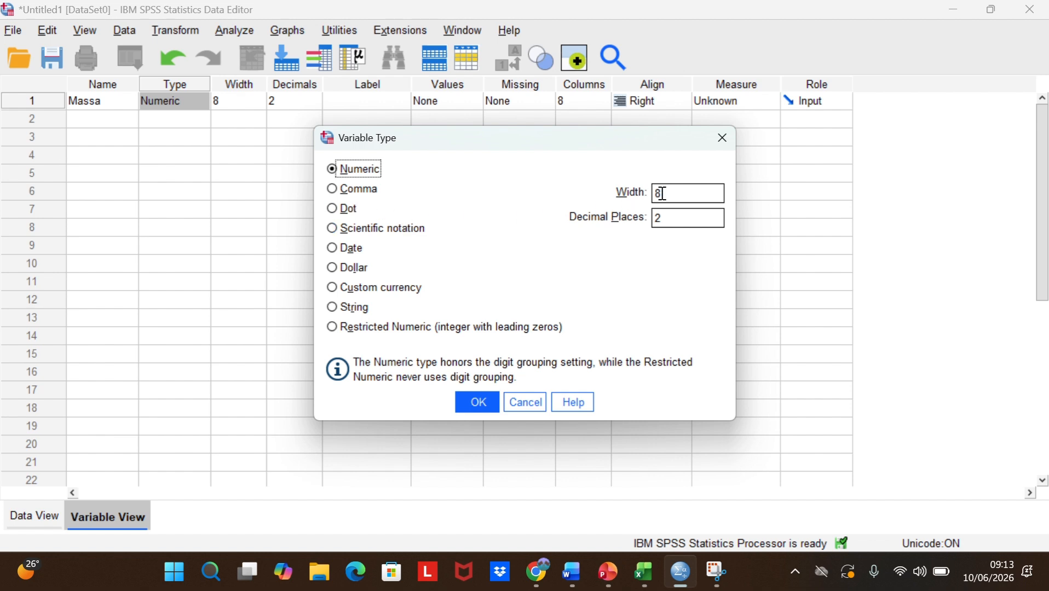
click(481, 402)
click(202, 102)
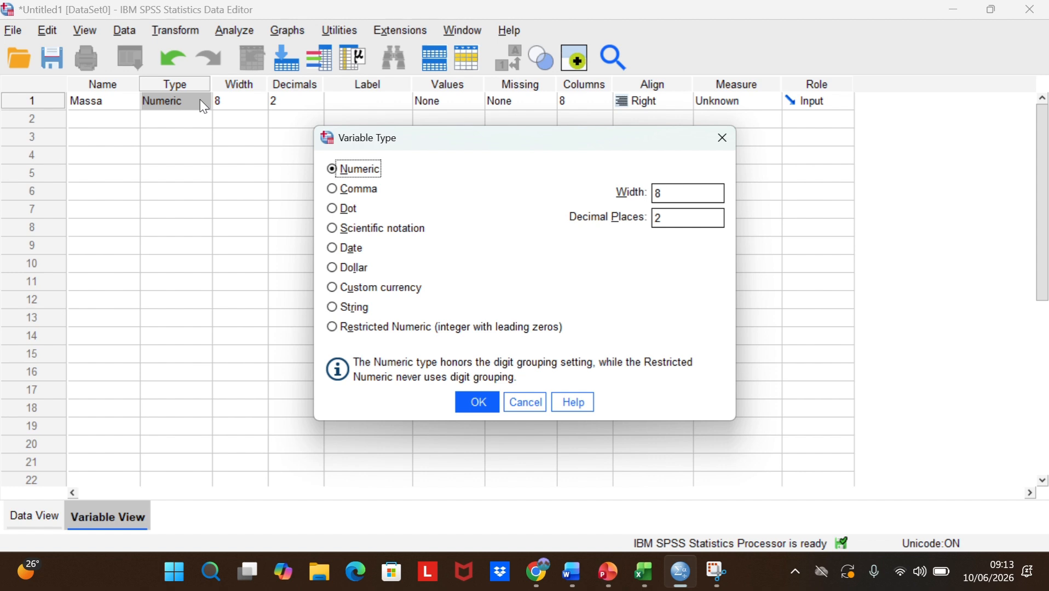
click(339, 190)
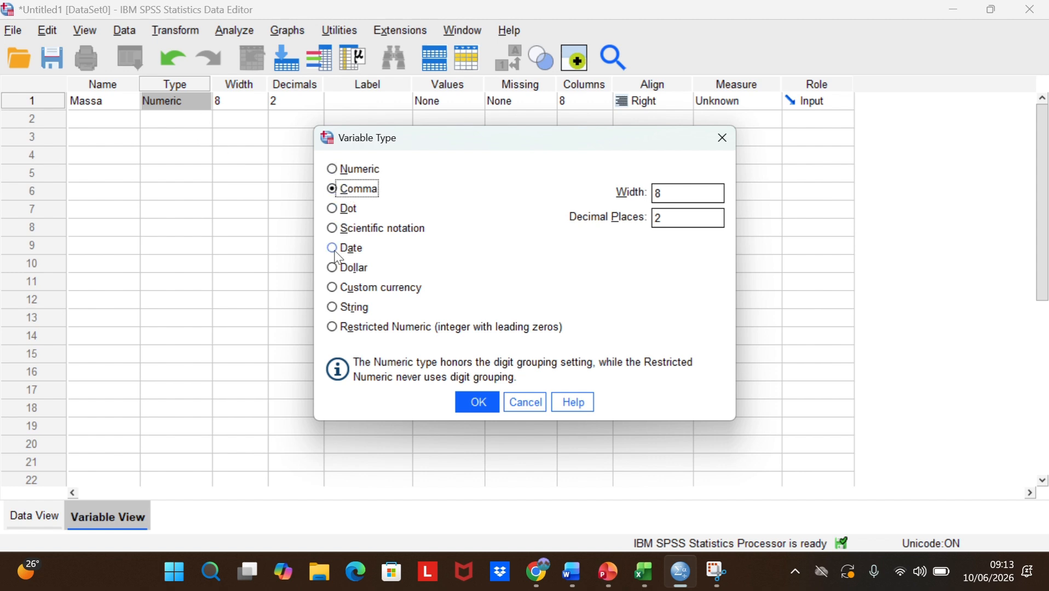
click(343, 307)
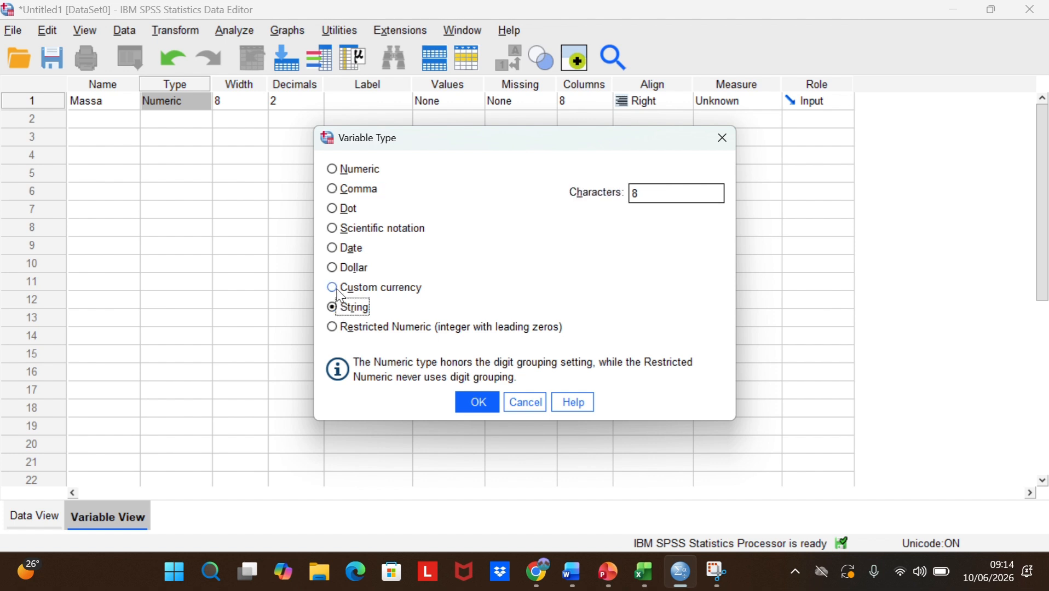
click(333, 167)
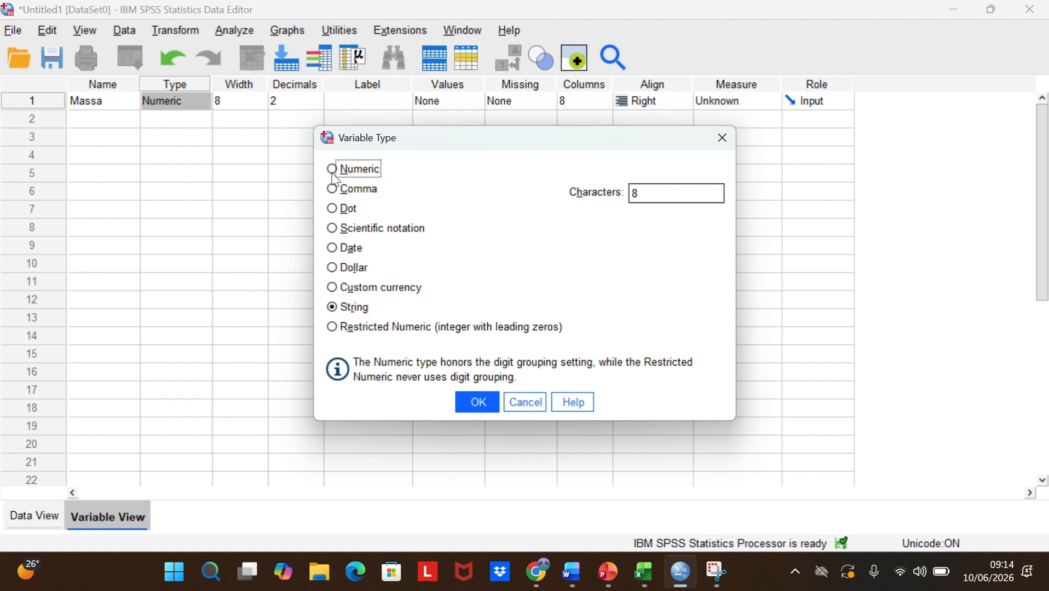
click(477, 402)
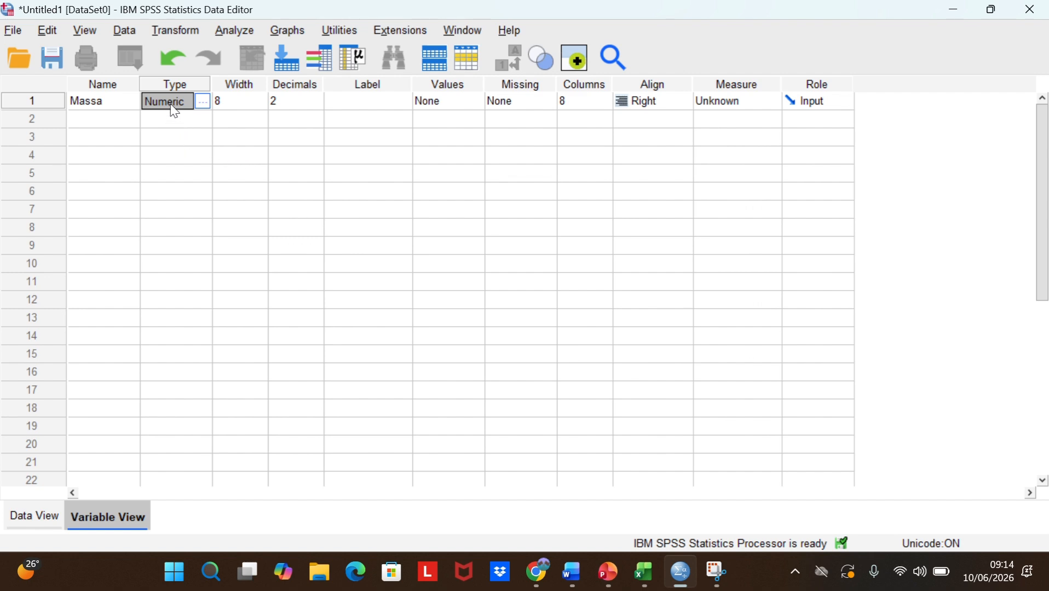
click(180, 125)
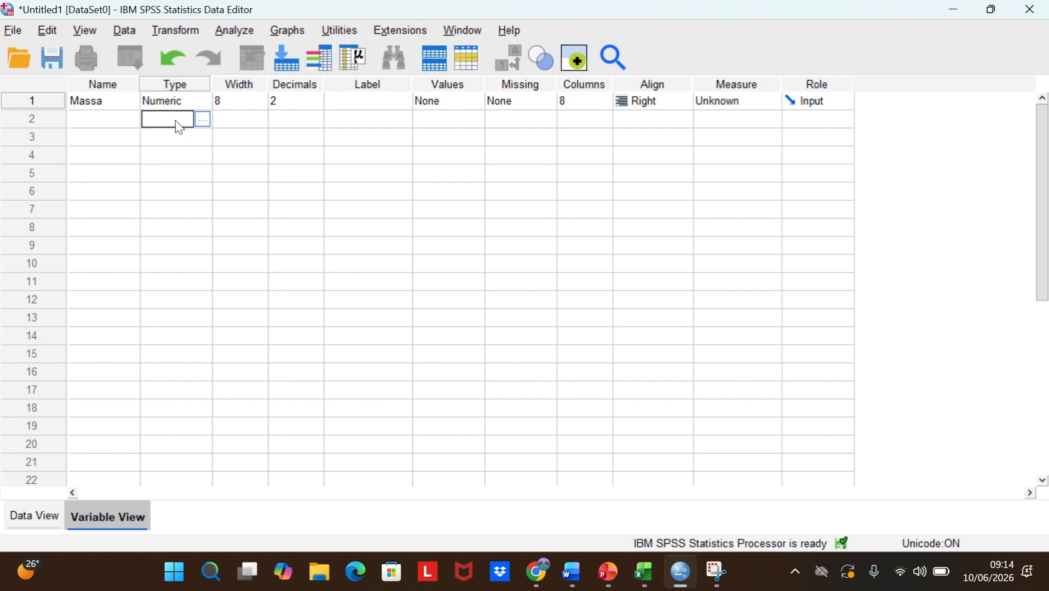
click(187, 102)
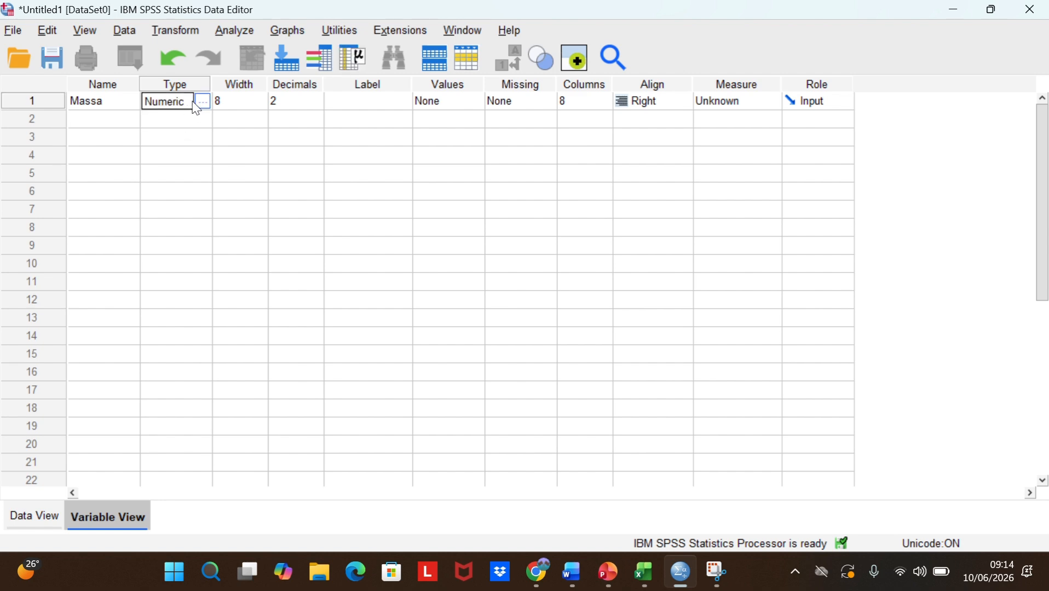
click(202, 103)
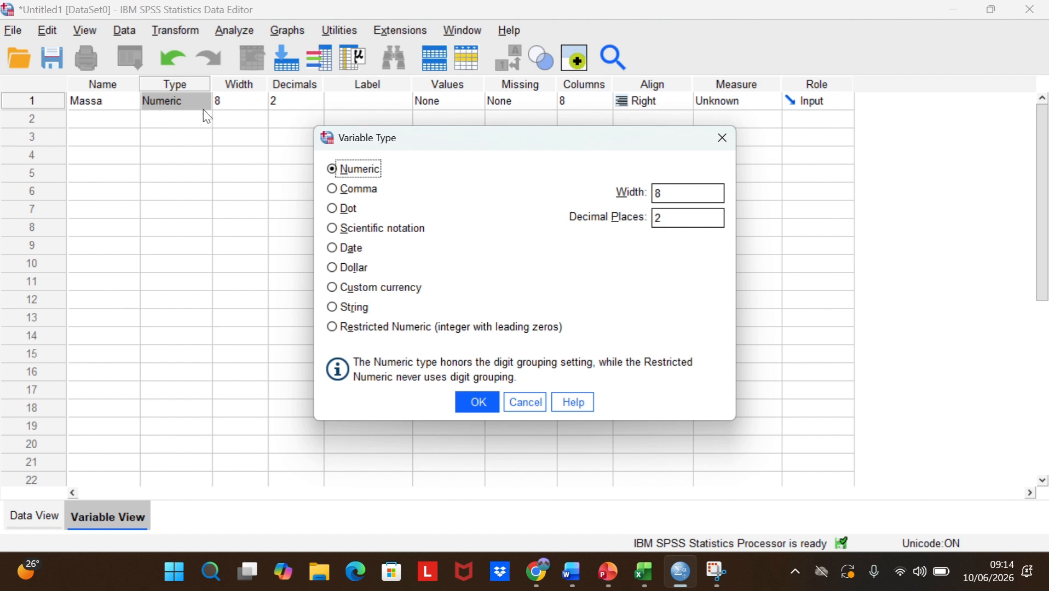
click(333, 229)
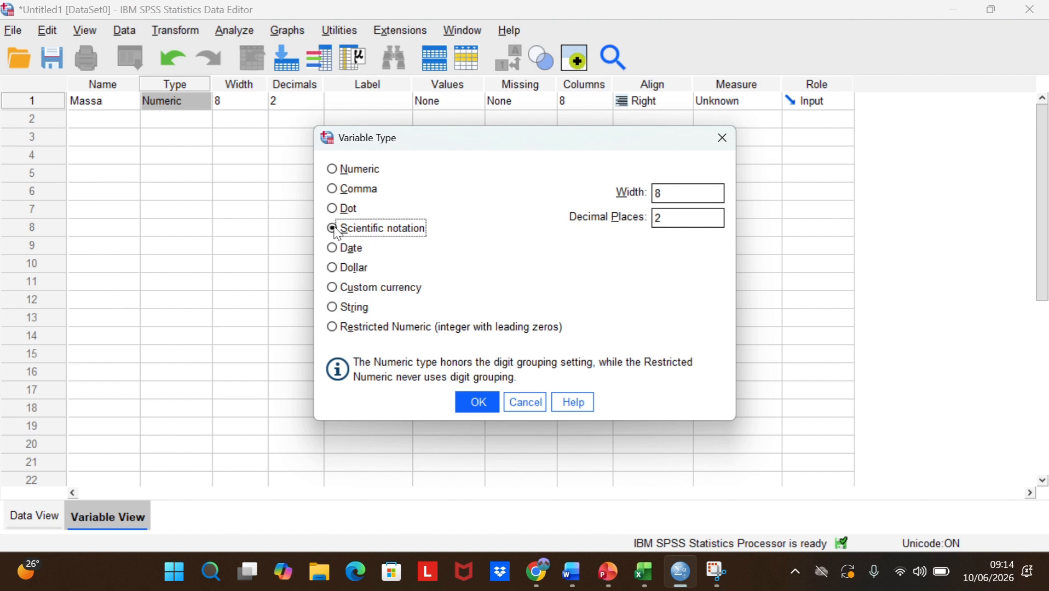
click(333, 210)
click(332, 189)
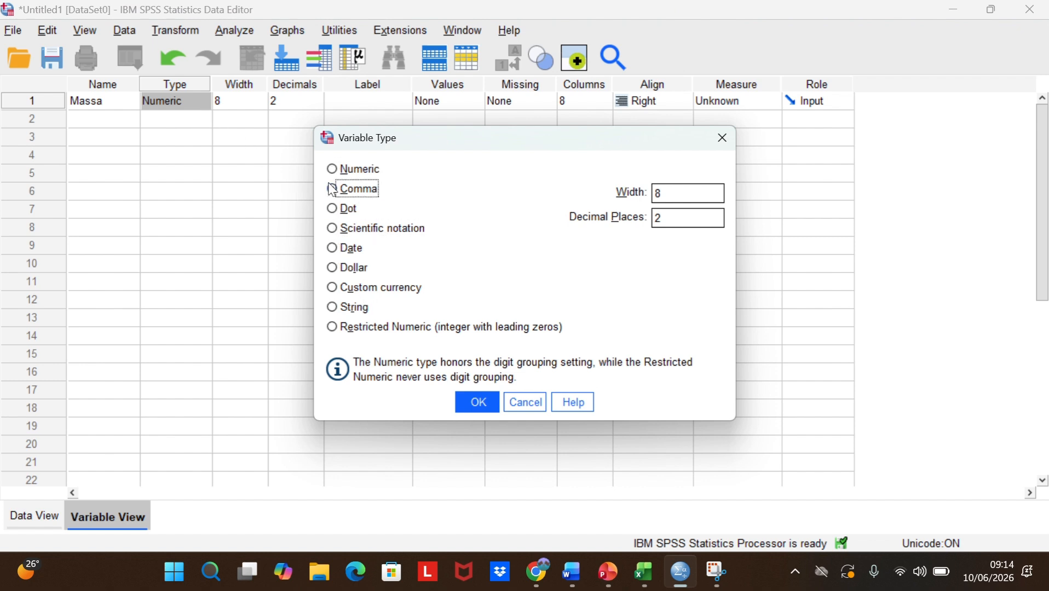
click(681, 195)
click(333, 288)
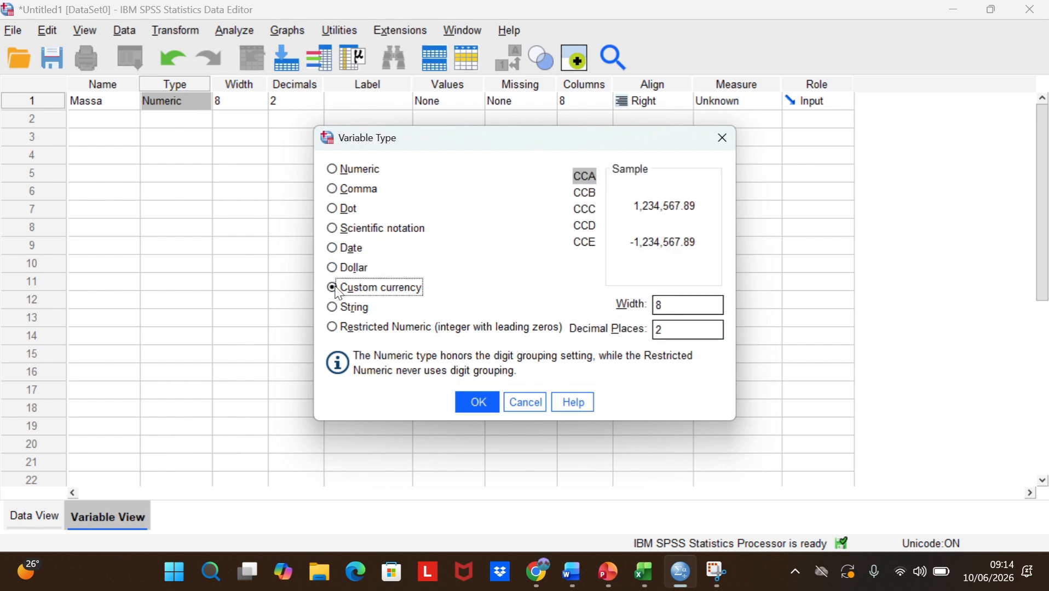
click(335, 169)
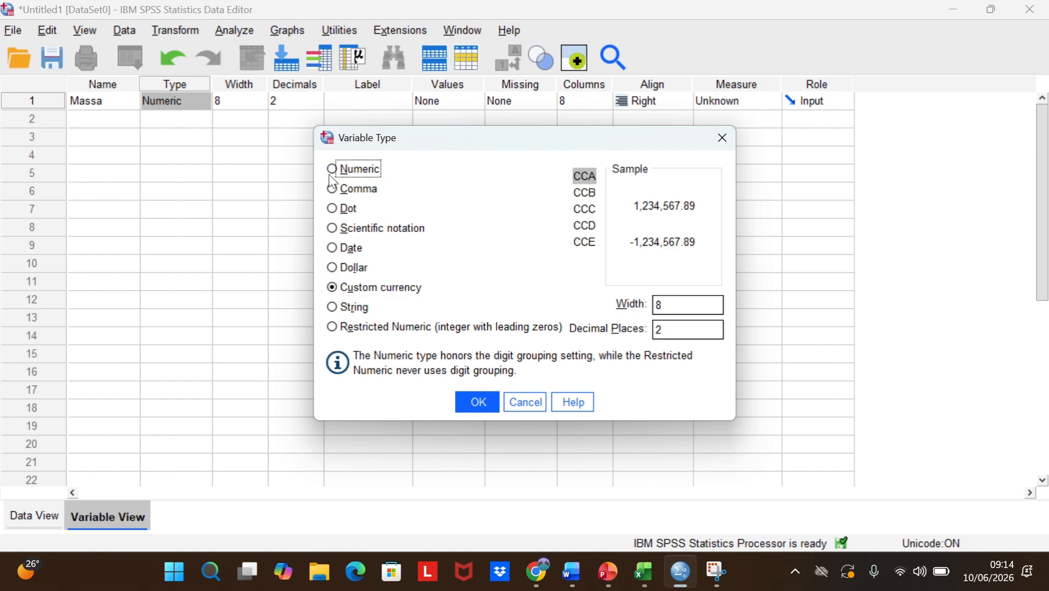
click(721, 137)
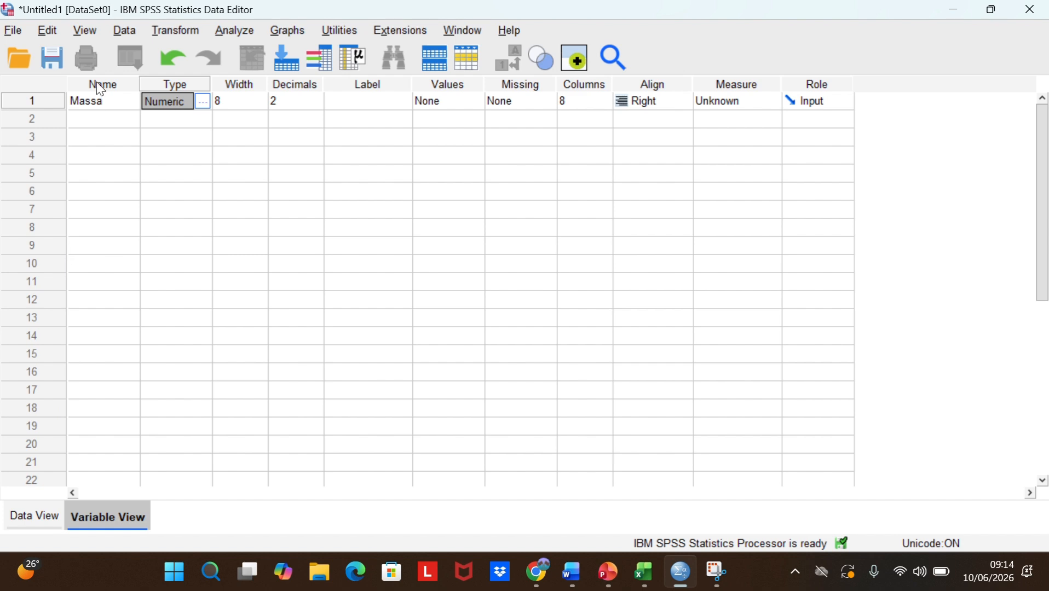
- Define a second variable named Periode below Massa
click(106, 116)
key(Caps_Lock)
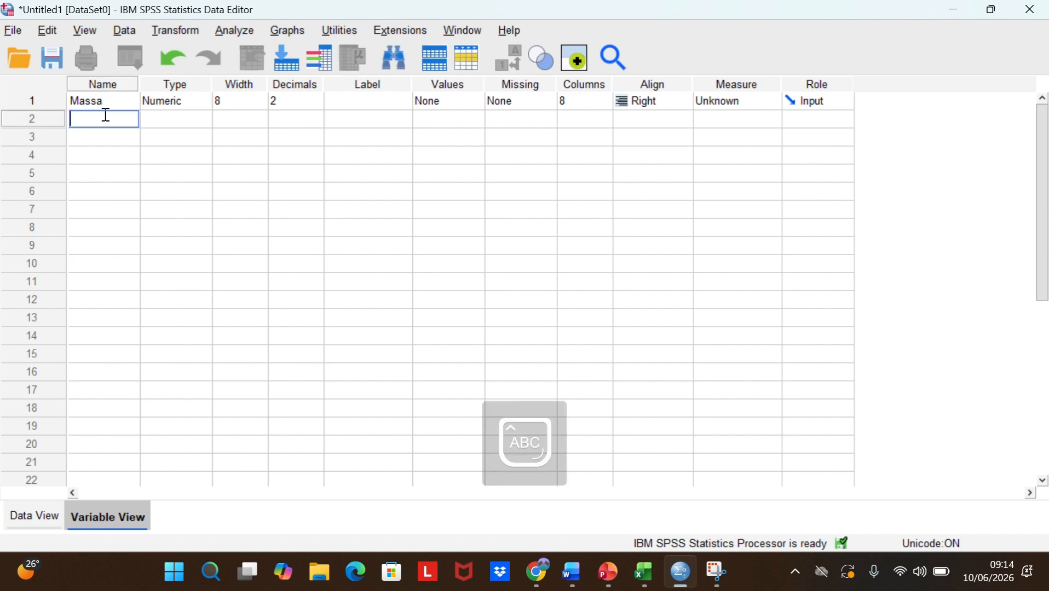
text(P)
key(Caps_Lock)
text(eriode)
key(Return)
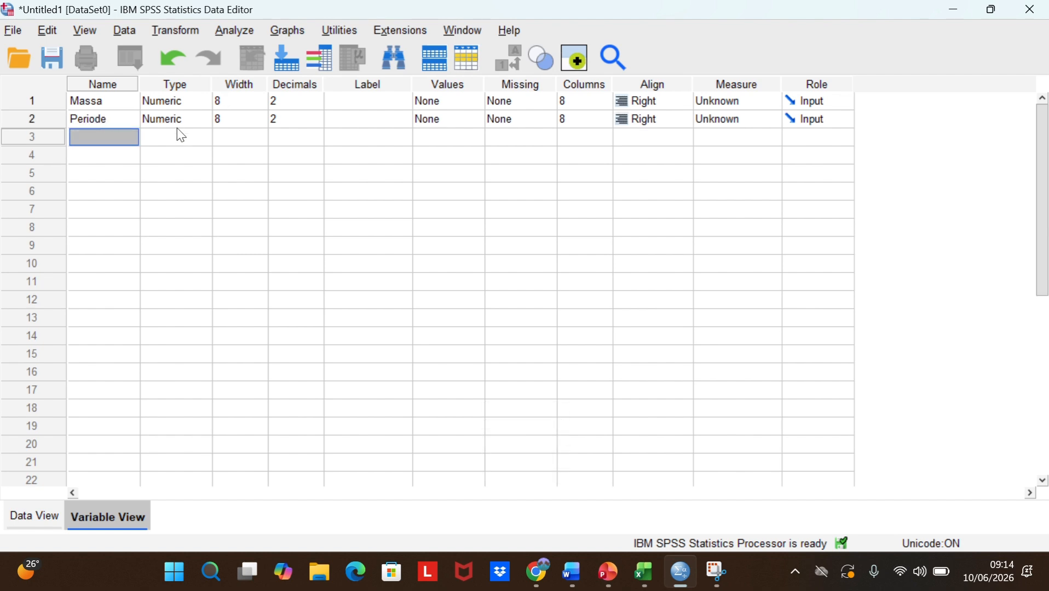
click(175, 84)
click(121, 192)
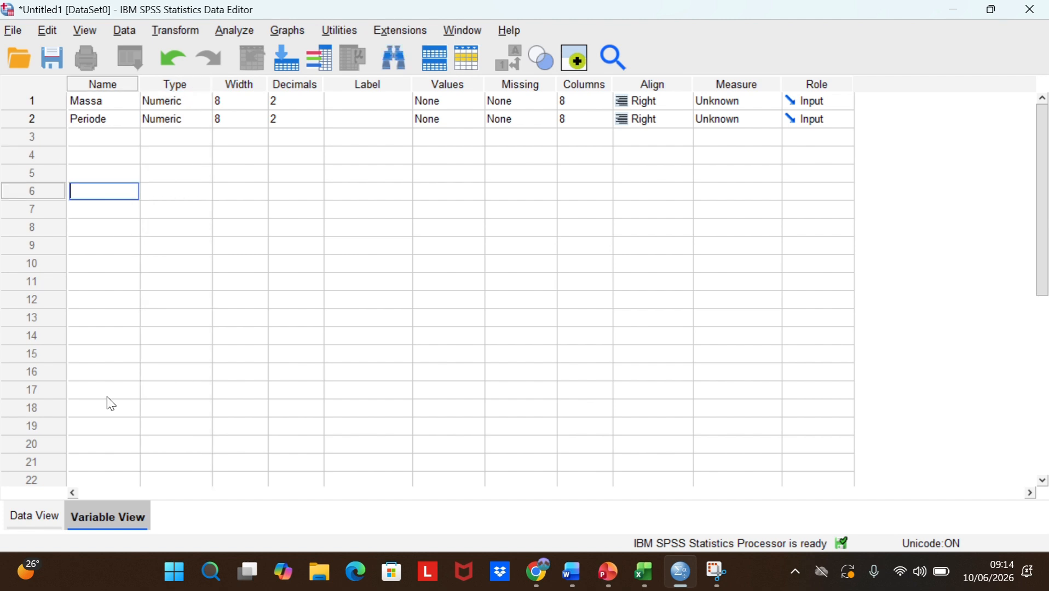
- Paste the copied mass values into the Massa column of the data sheet, starting at case 1
click(43, 514)
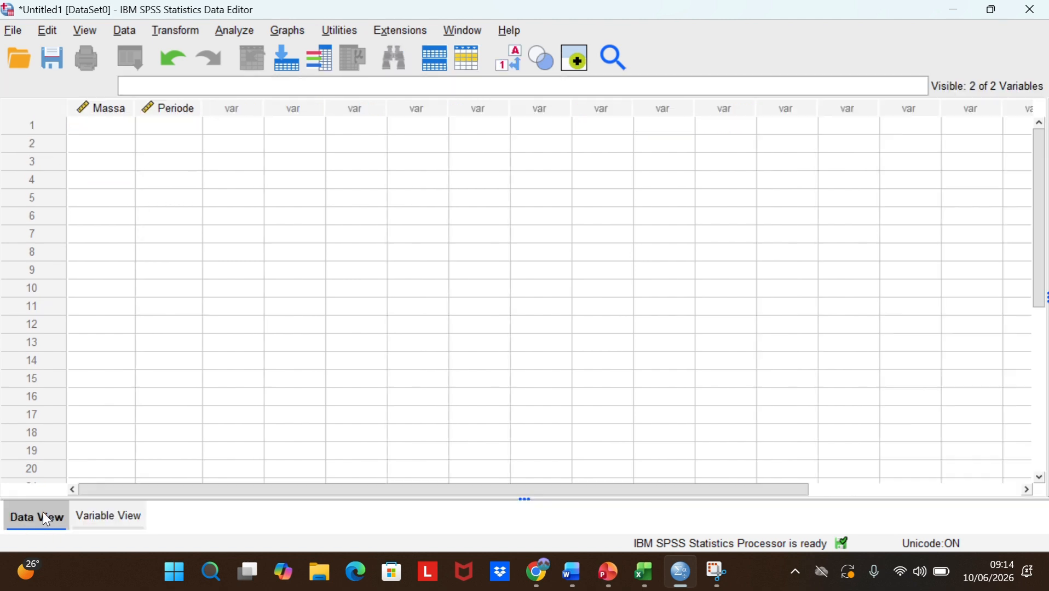
click(114, 123)
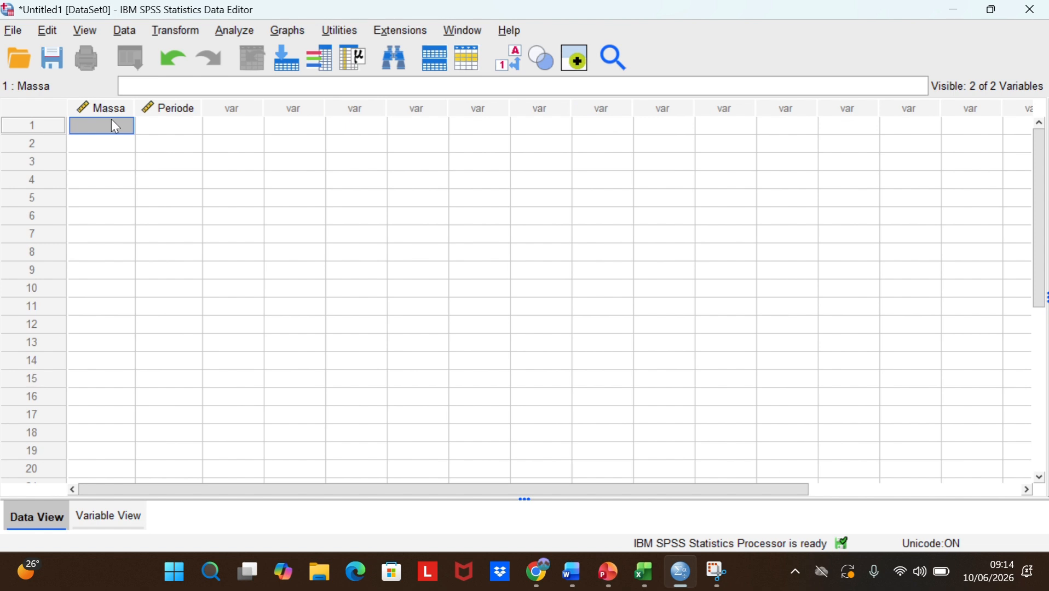
text(50.00 50.00 50.00 50.00 50.00 100.00 100.00 100.00 100.00 100.00 150.00 150.00 150.00 150.00 150.00)
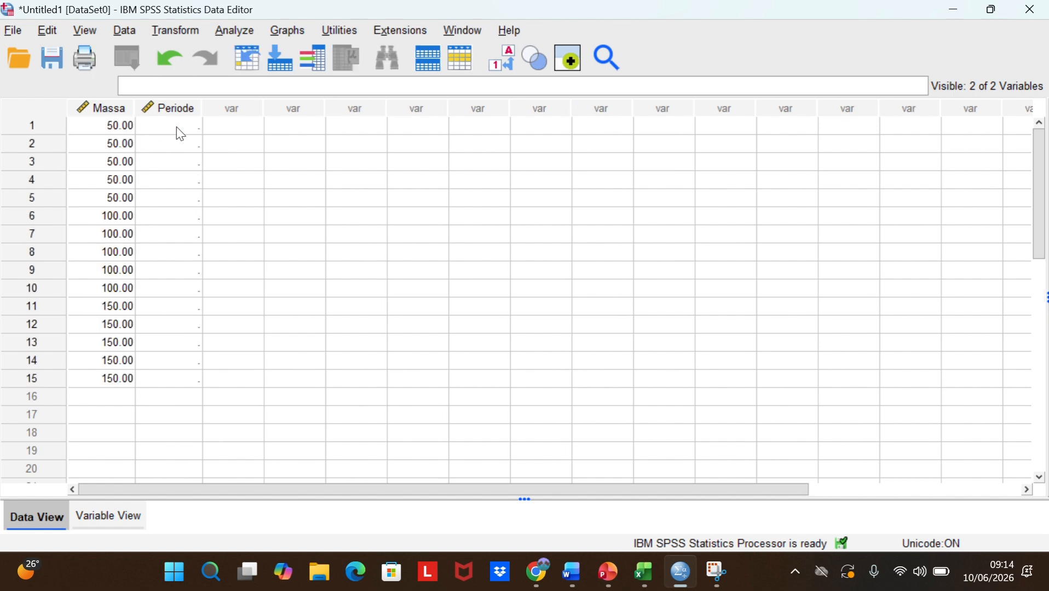
- Try to copy the period values B4:B18 from the Excel sheet into the SPSS Periode column, starting at case 1
mouse_move(644, 586)
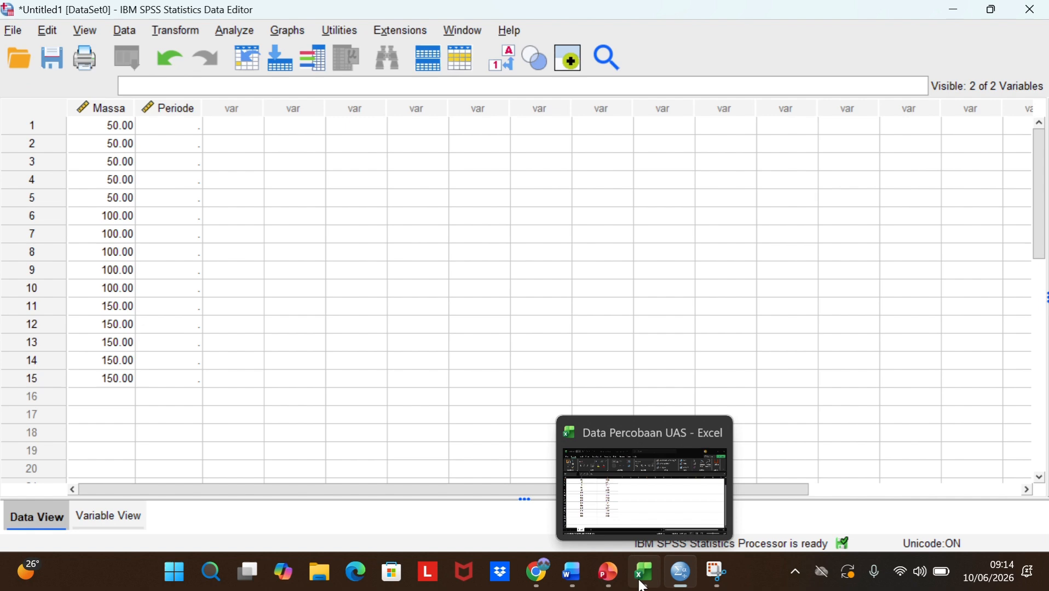
click(639, 526)
scroll(284, 261, up, 1)
scroll(284, 262, down, 1)
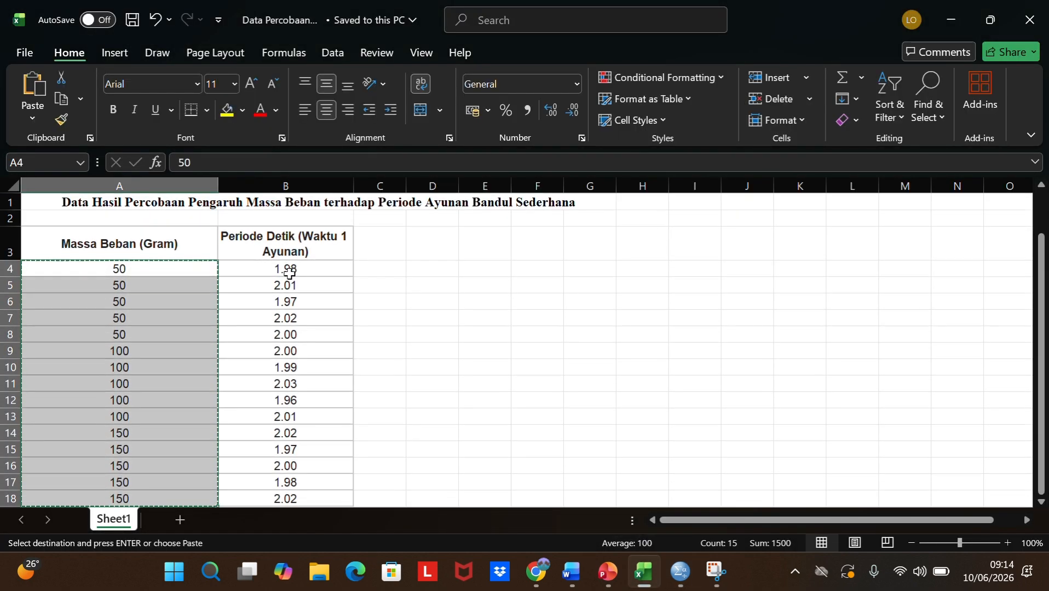
drag(285, 269, 295, 423)
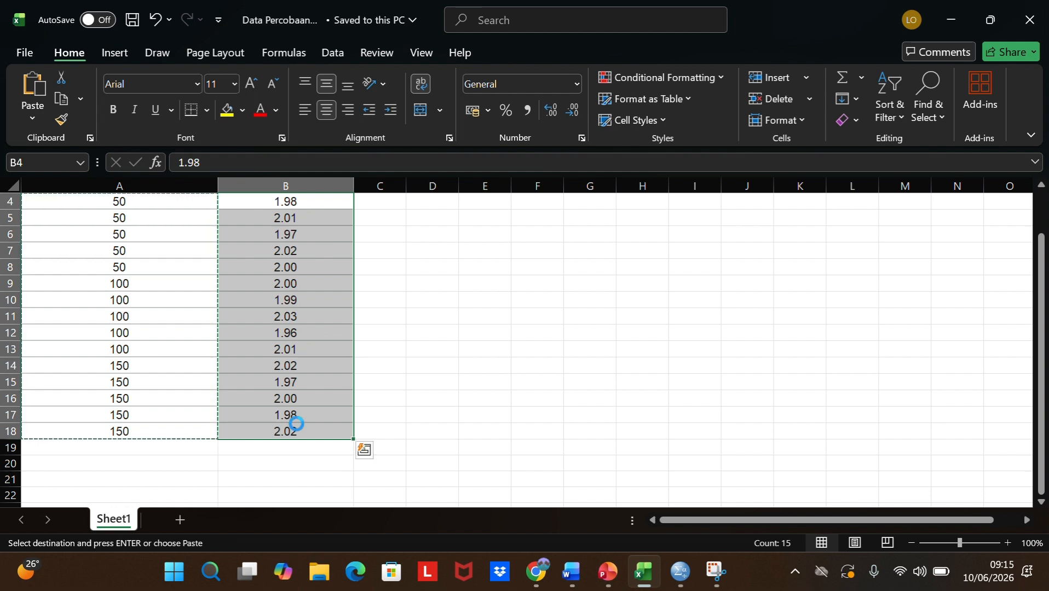
mouse_move(681, 572)
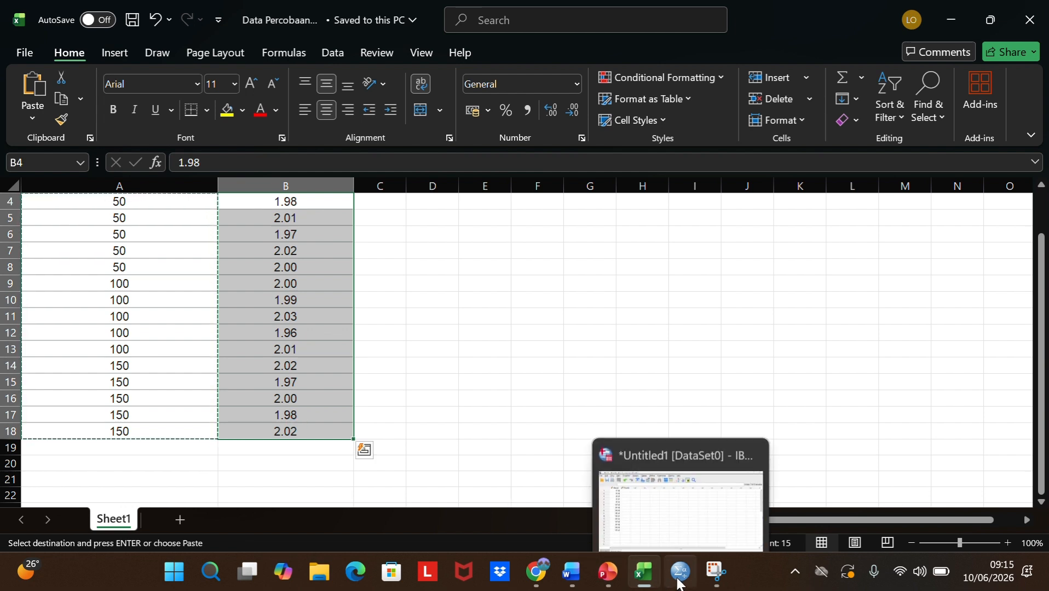
click(674, 496)
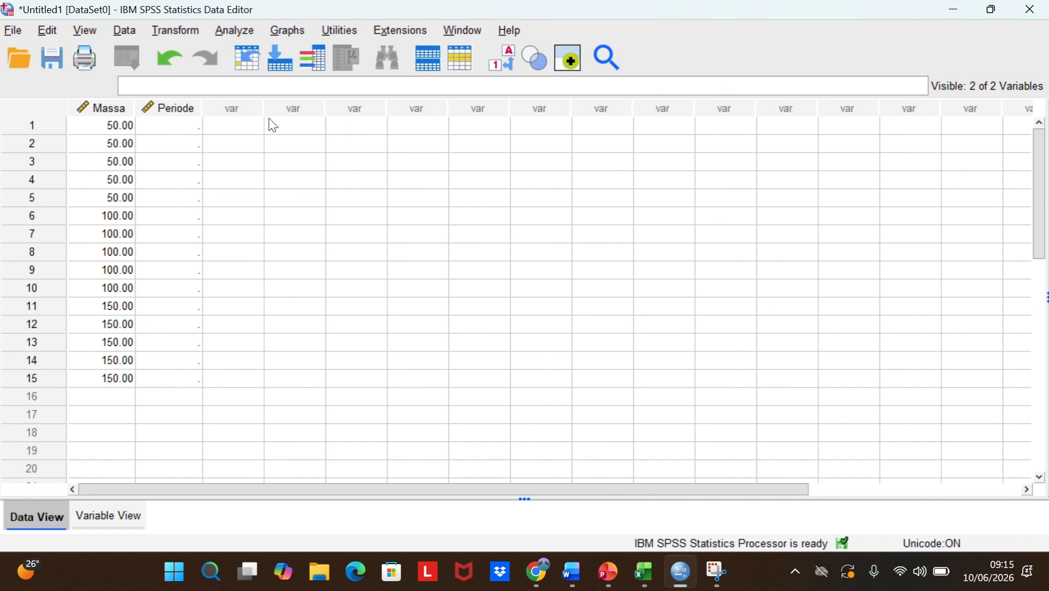
click(187, 127)
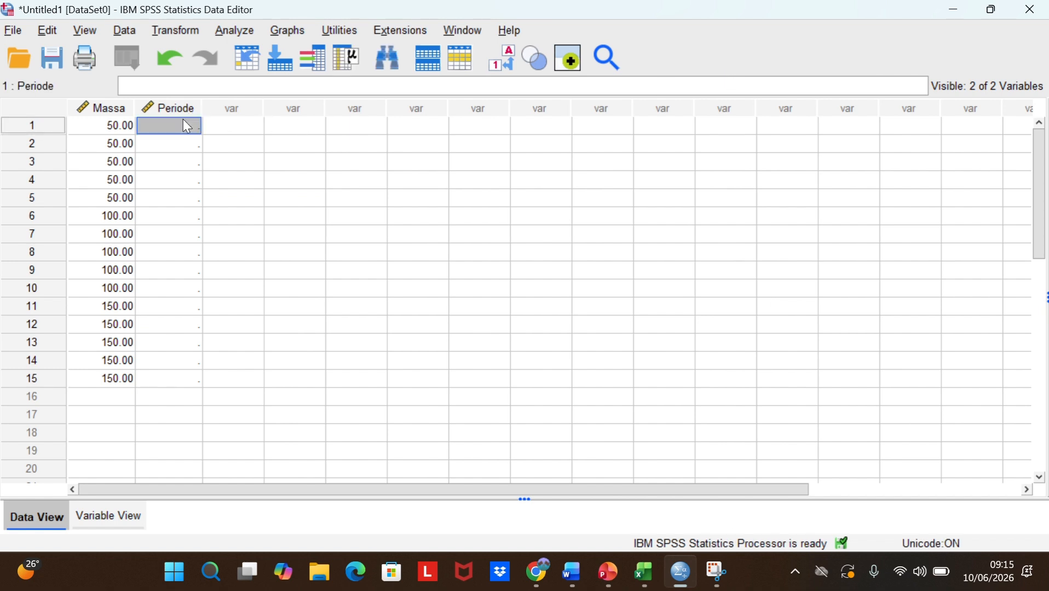
text(50.00 50.00 50.00 50.00 50.00 100.00 100.00 100.00 100.00 100.00 150.00 150.00 150.00 150.00 150.00)
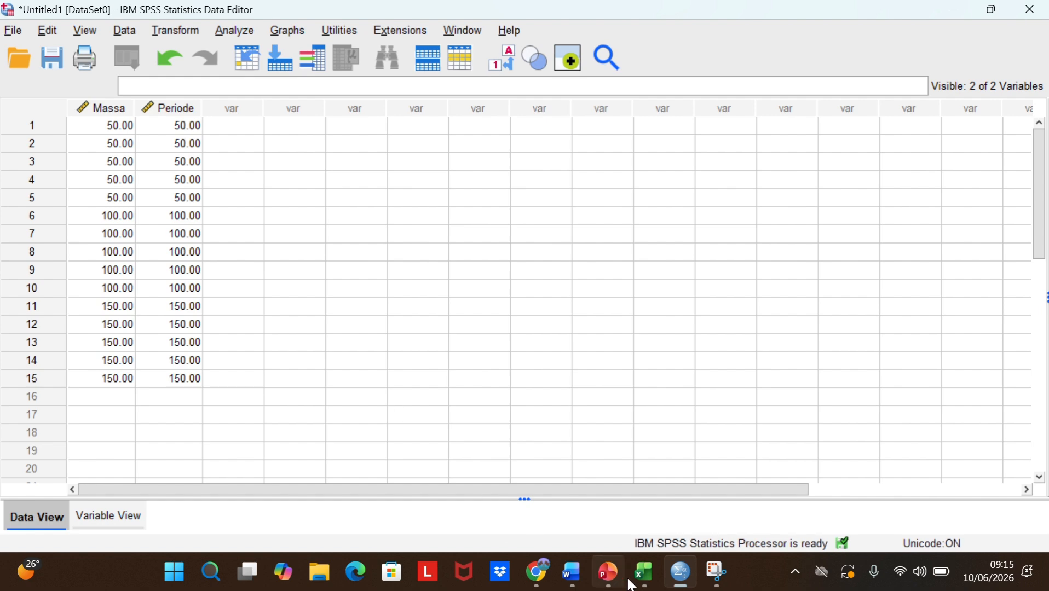
- Return to the Excel workbook, clear the earlier copy selection, and copy the period values in B4:B18 again
mouse_move(650, 576)
click(650, 516)
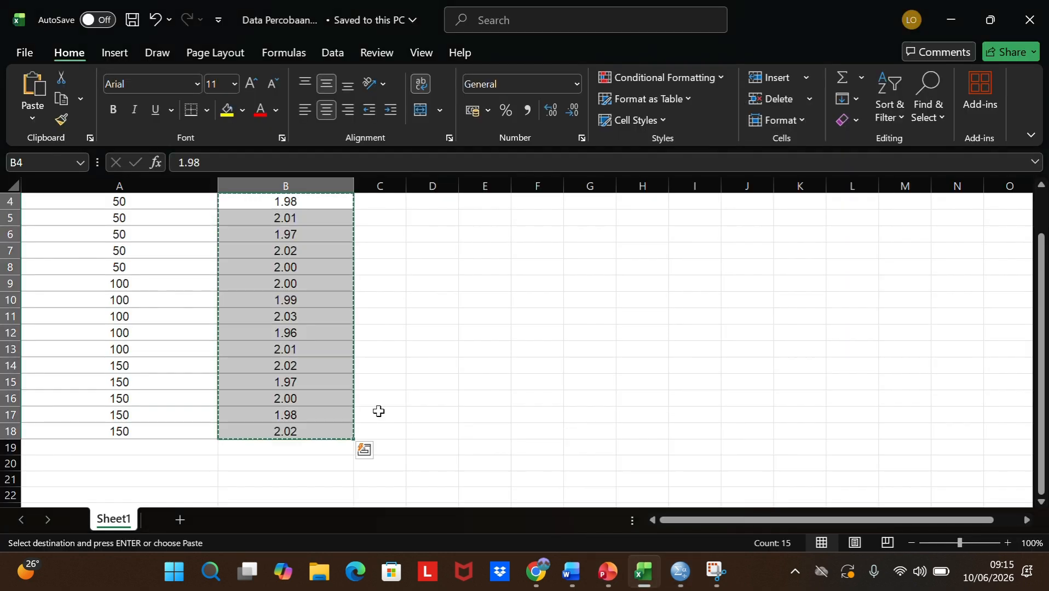
scroll(237, 323, up, 1)
click(283, 270)
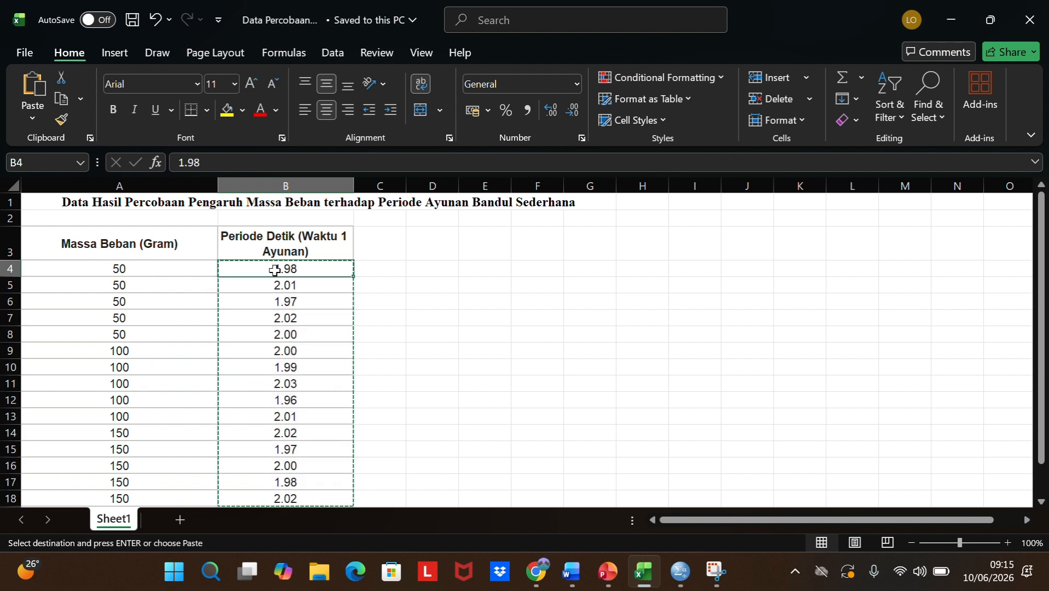
double_click(283, 271)
click(342, 382)
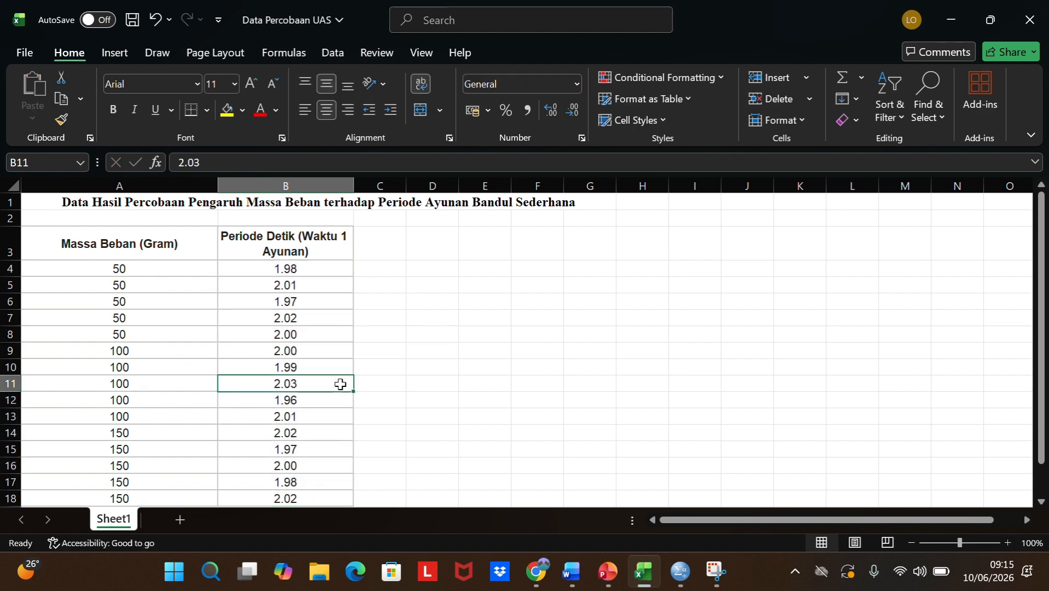
drag(342, 268, 300, 460)
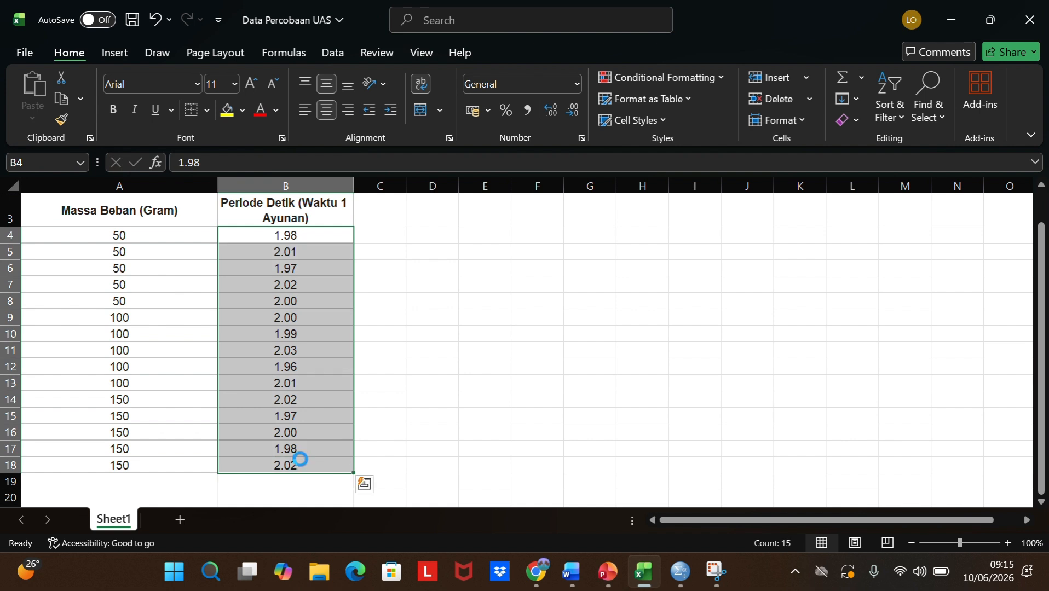
- Switch to SPSS, dismiss the variable type settings, and paste the copied period values over cases 1 to 15 of Periode
mouse_move(673, 586)
click(690, 512)
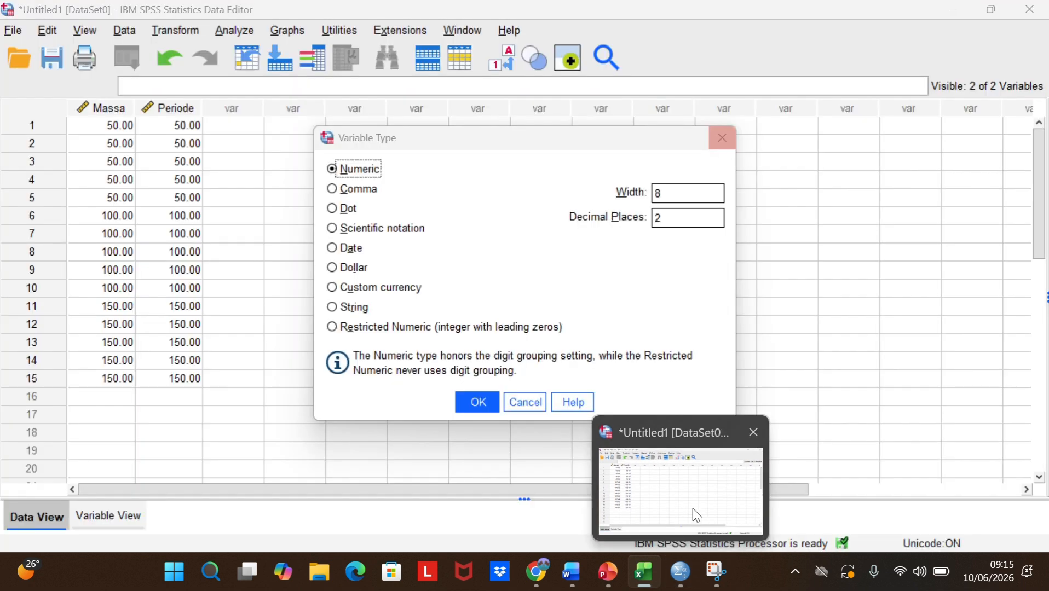
key(Escape)
drag(194, 127, 193, 378)
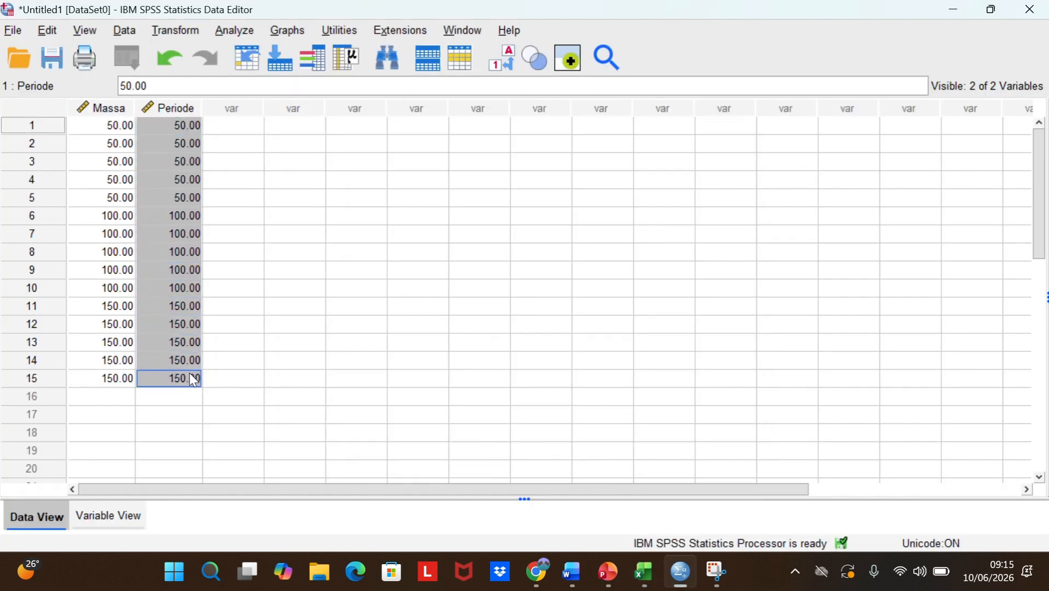
key(ctrl+v)
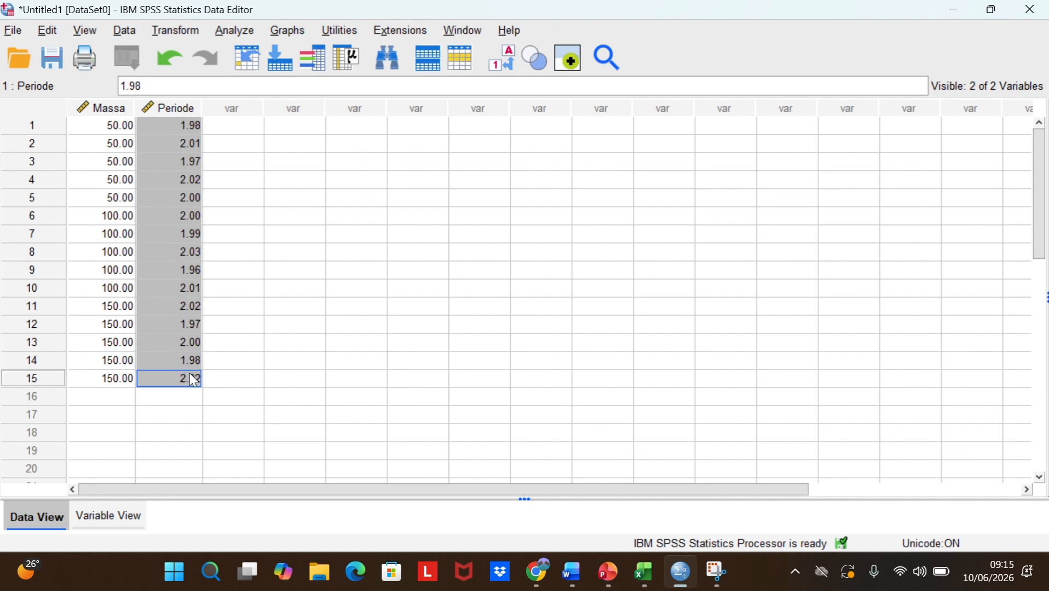
click(236, 217)
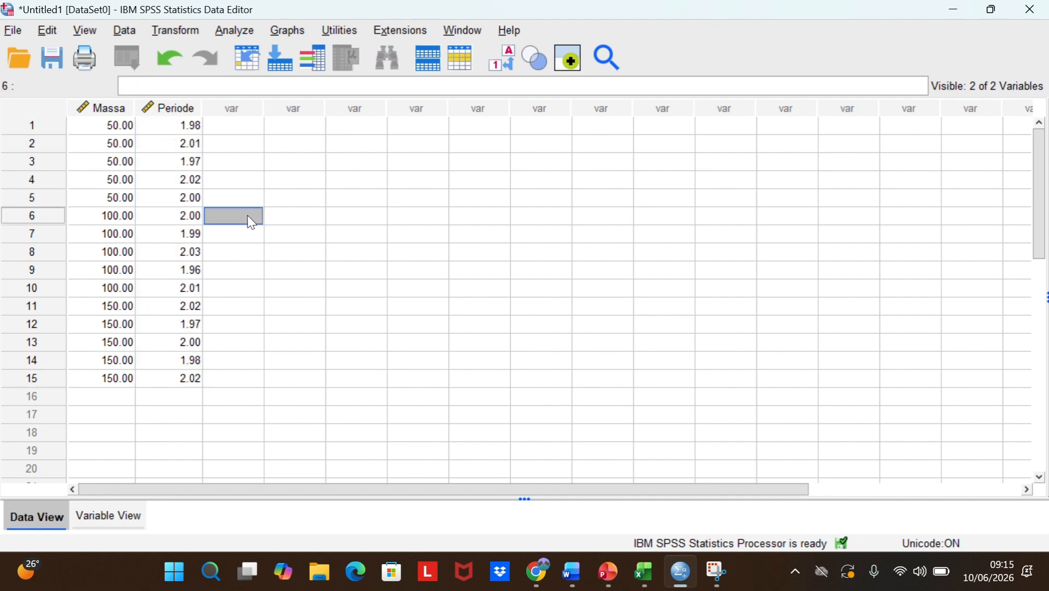
- In the variable definitions, add a value label to Massa that assigns "50 Gram" to the value 50
click(113, 518)
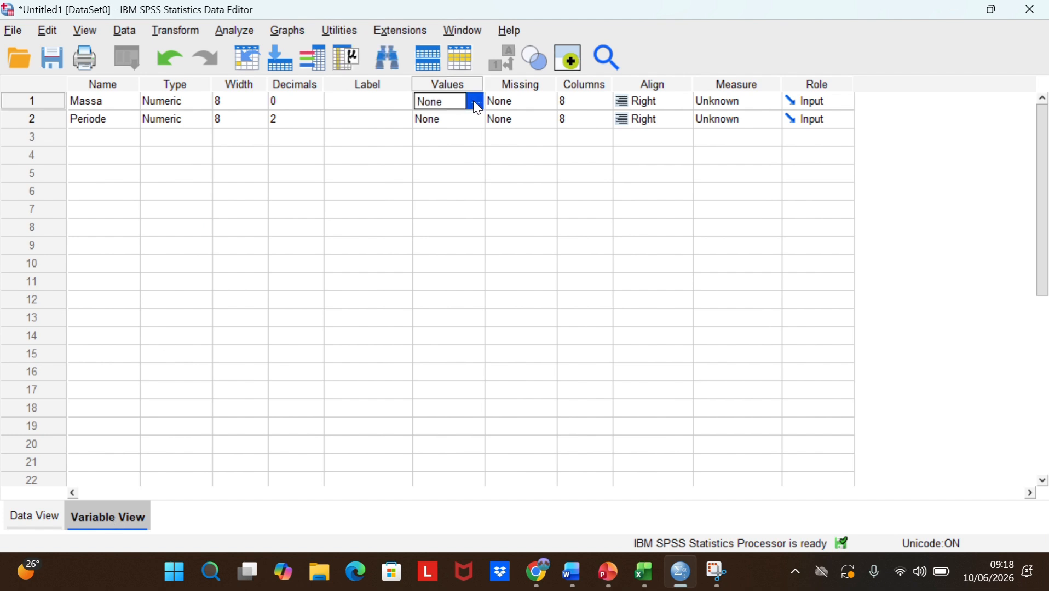
click(476, 102)
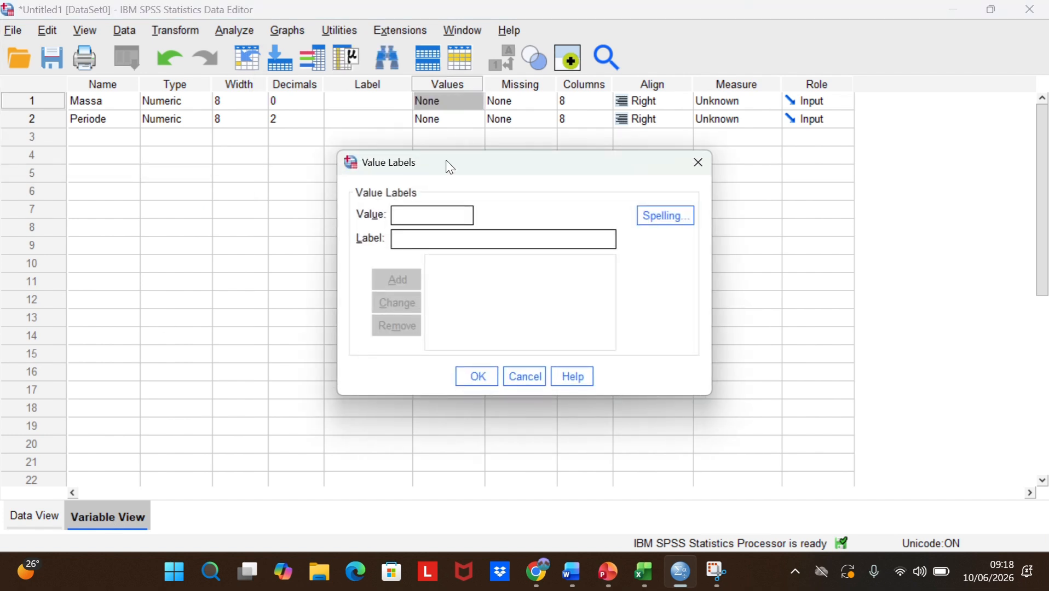
click(415, 215)
text(50)
click(416, 236)
text(5)
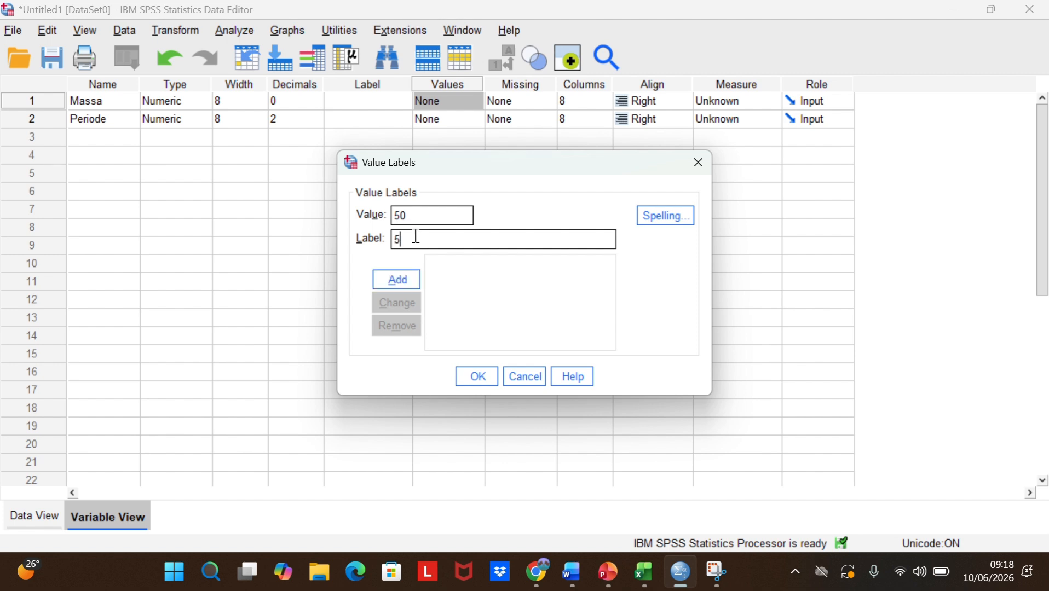
text(0 g)
key(BackSpace)
key(Caps_Lock)
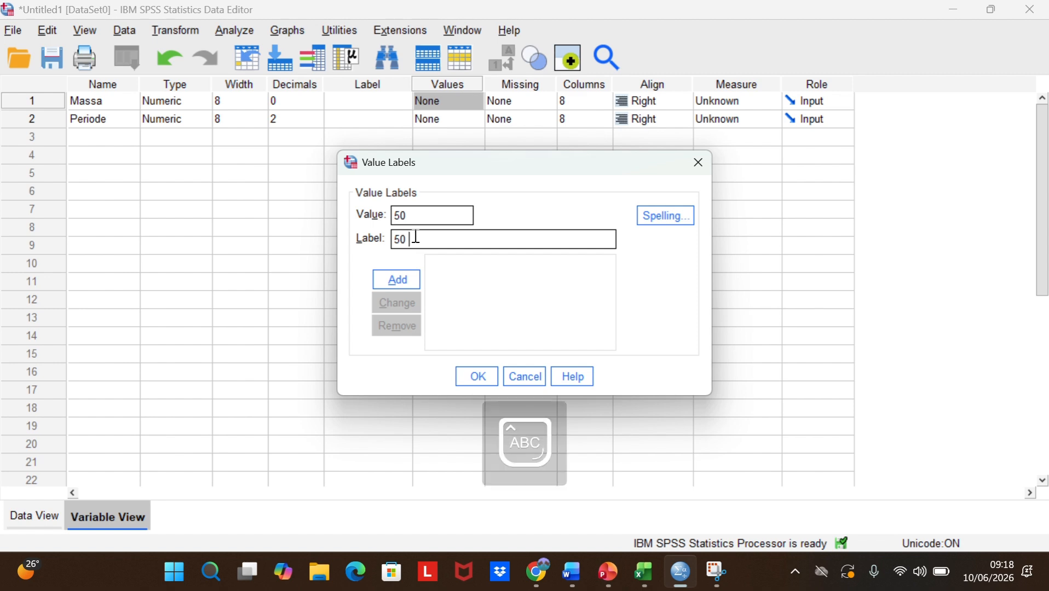
text(G)
key(Caps_Lock)
text(ram)
click(401, 284)
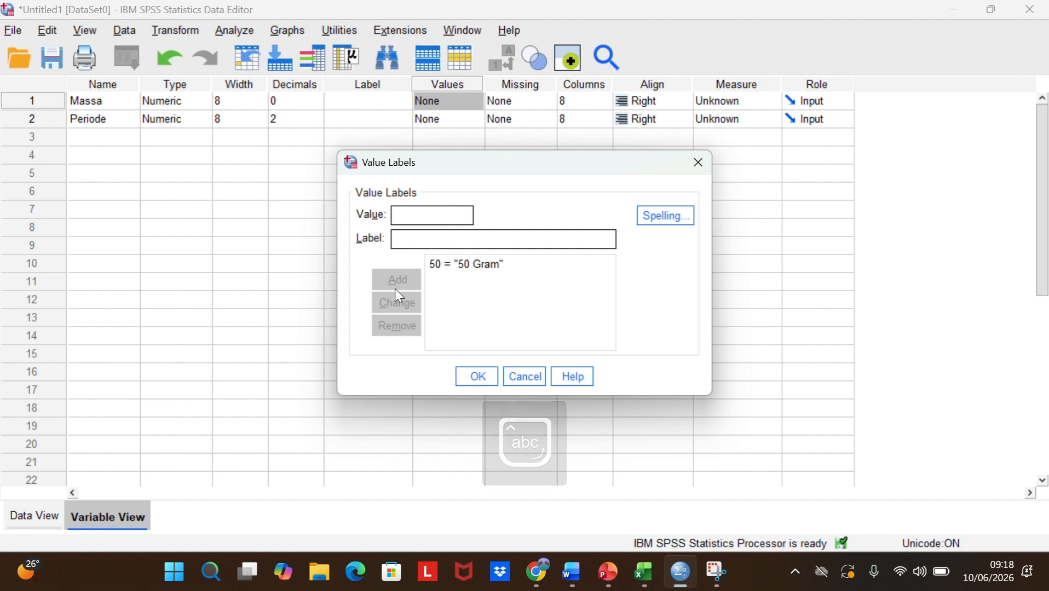
- Add a second value label to Massa that assigns "100 Gram" to the value 100
text(1)
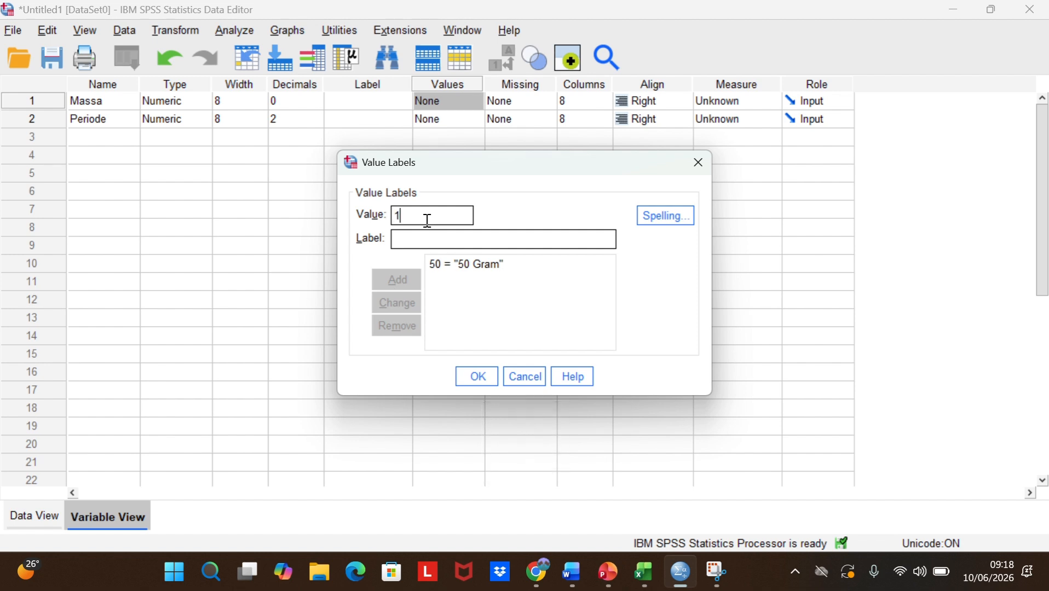
text(00)
click(425, 239)
text(100)
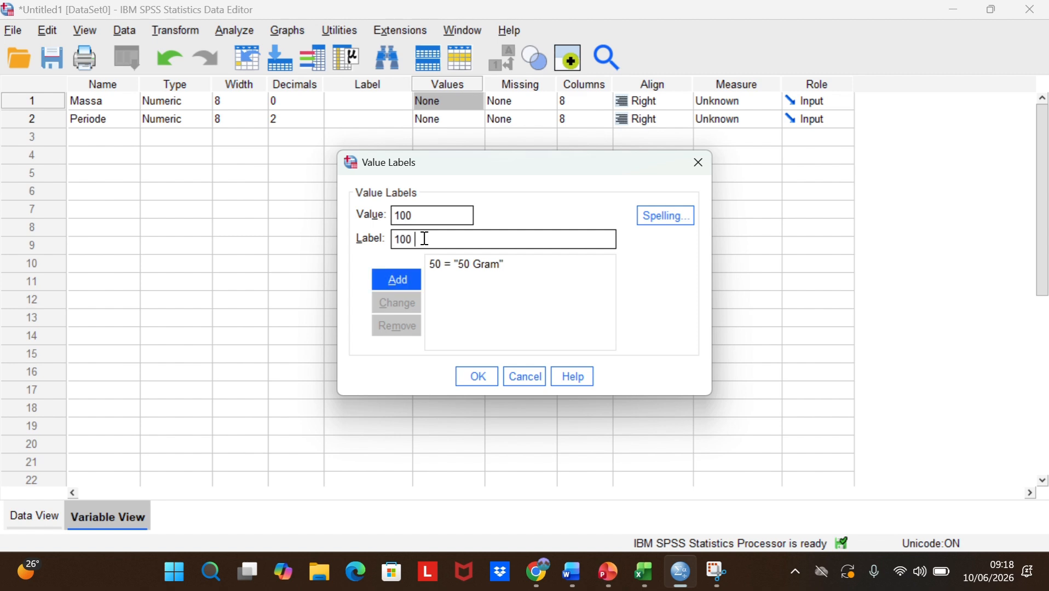
key(Caps_Lock)
text(G)
key(Caps_Lock)
text(ram)
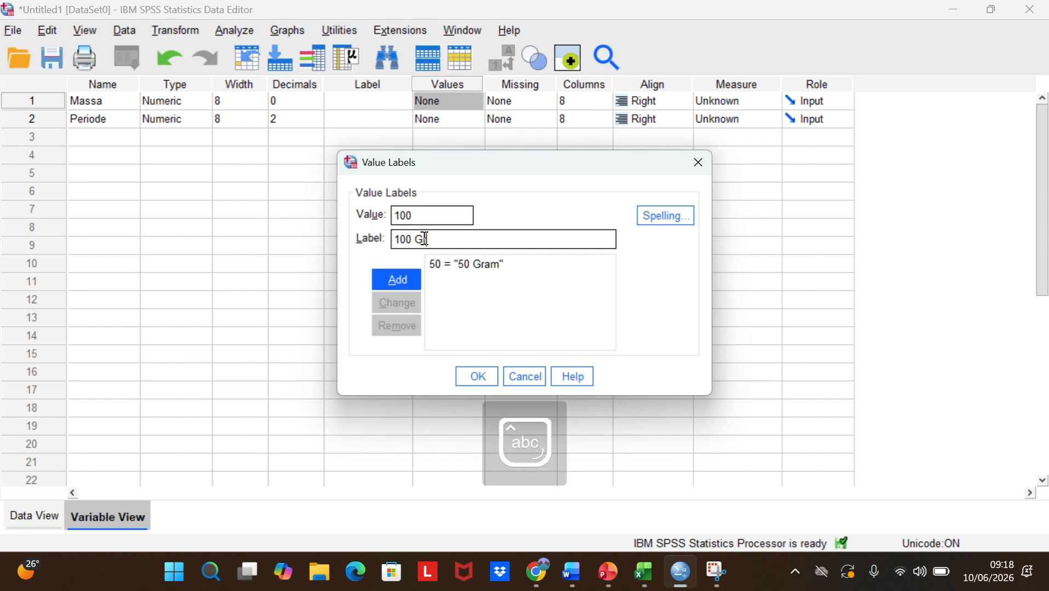
click(407, 280)
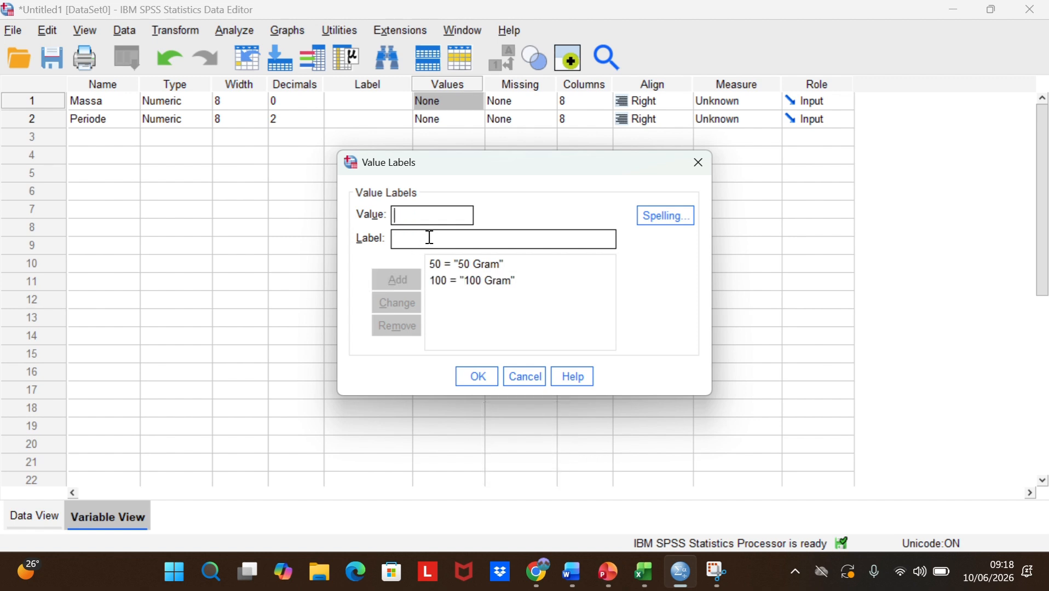
- Add a third value label assigning "150 Gram" to the value 150 and apply the labels to Massa
text(150)
click(424, 235)
text(150)
key(Caps_Lock)
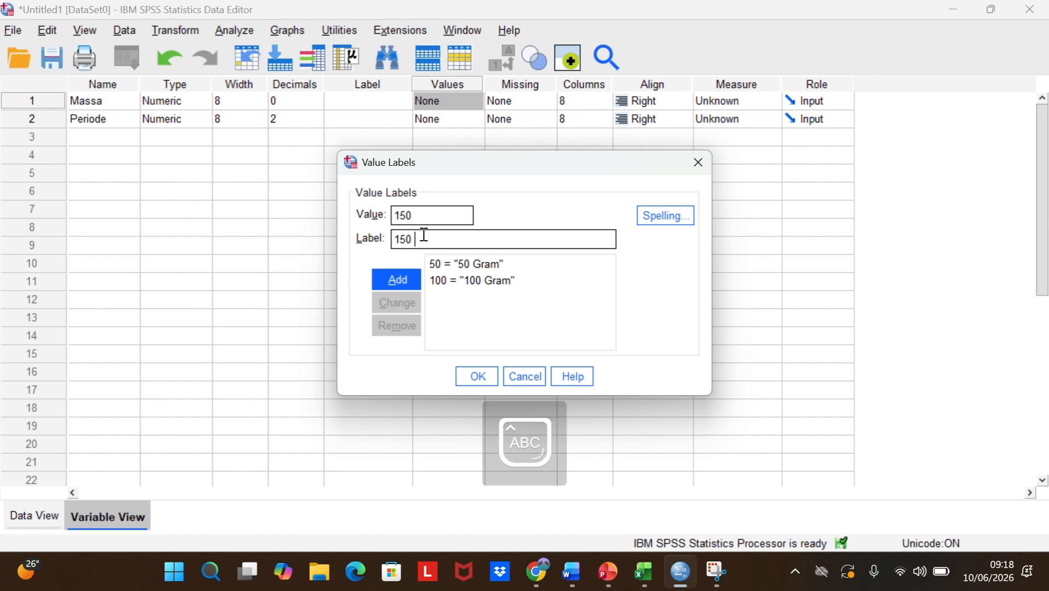
text(G)
key(Caps_Lock)
text(ram)
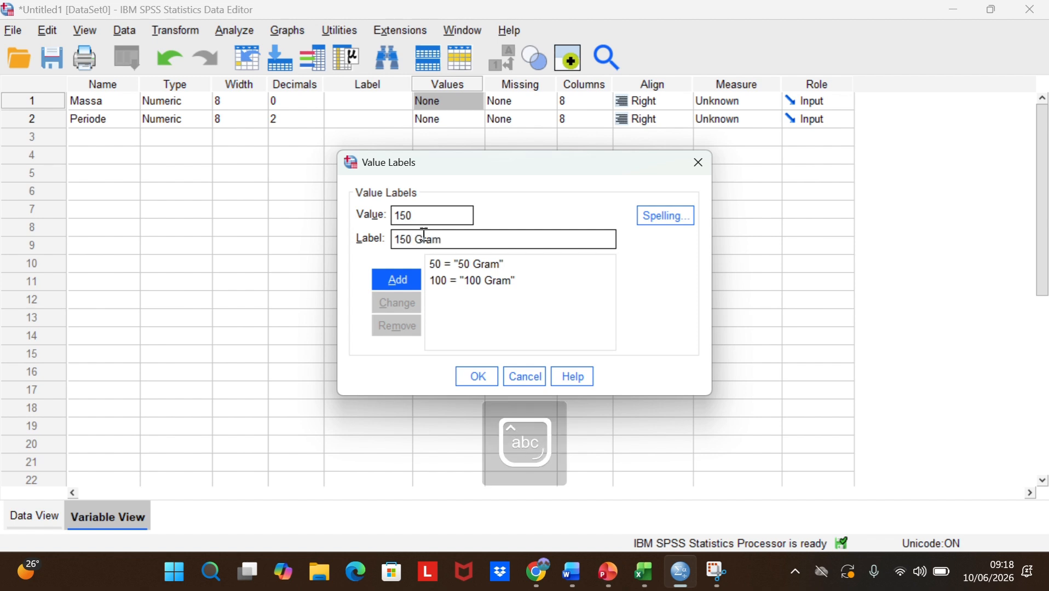
click(409, 279)
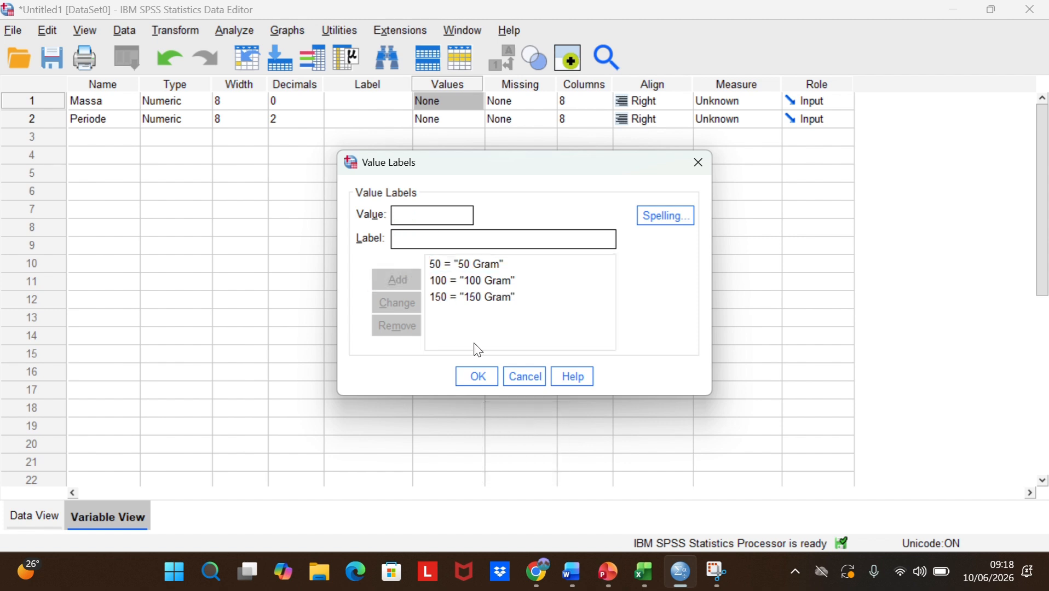
click(476, 377)
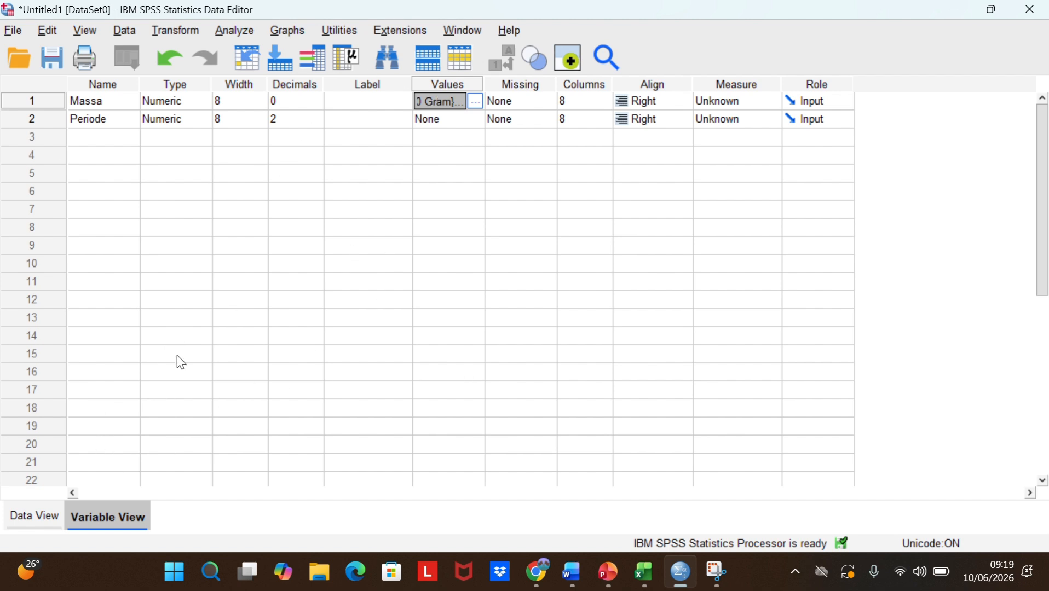
- Return to the data sheet and set up a One-Way ANOVA with Massa as the factor and Periode as the dependent variable
click(35, 515)
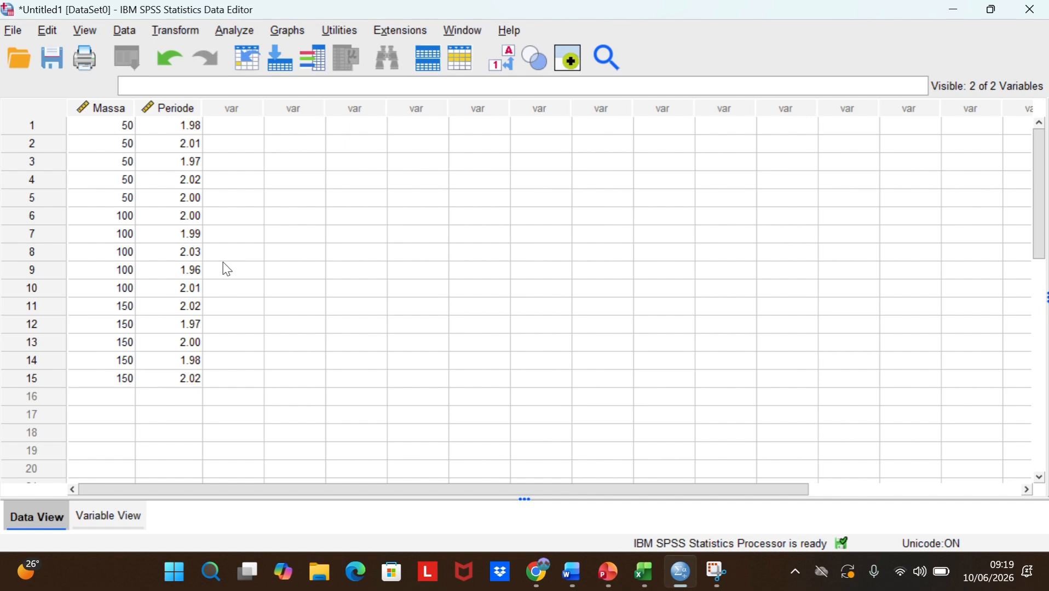
click(226, 34)
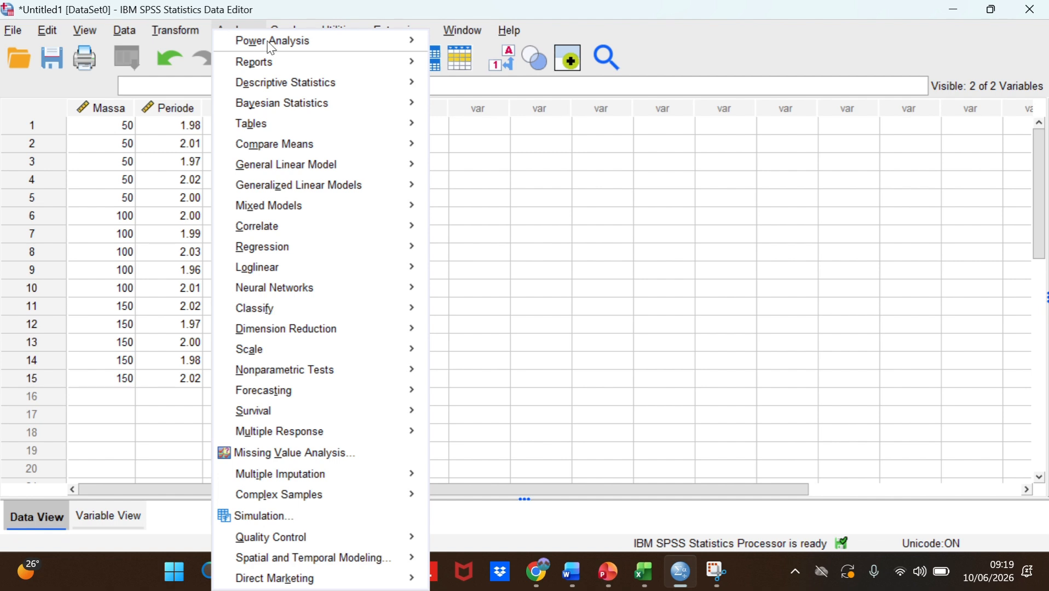
mouse_move(310, 145)
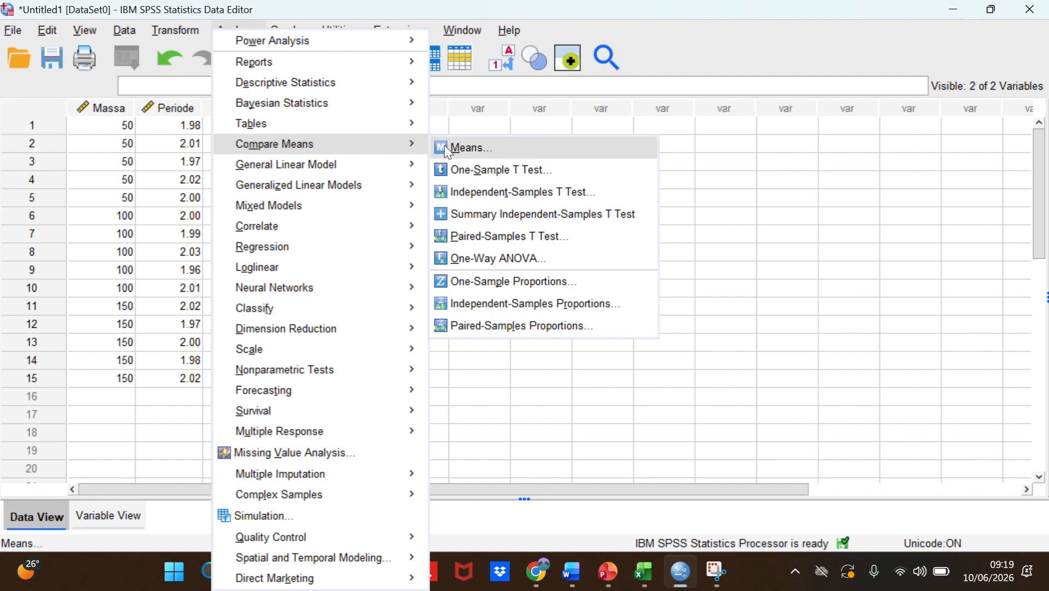
click(493, 260)
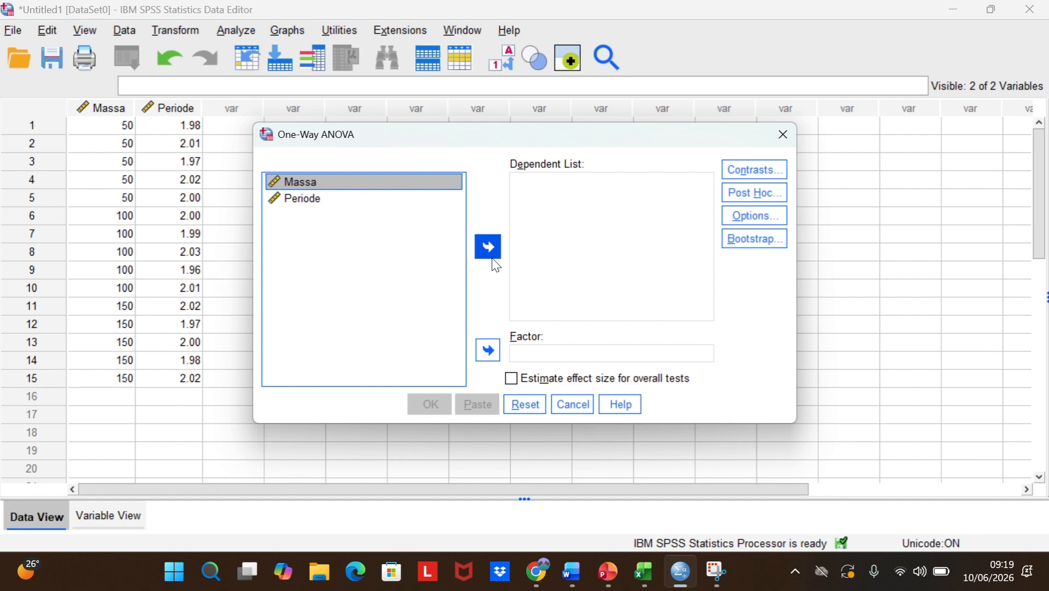
click(320, 202)
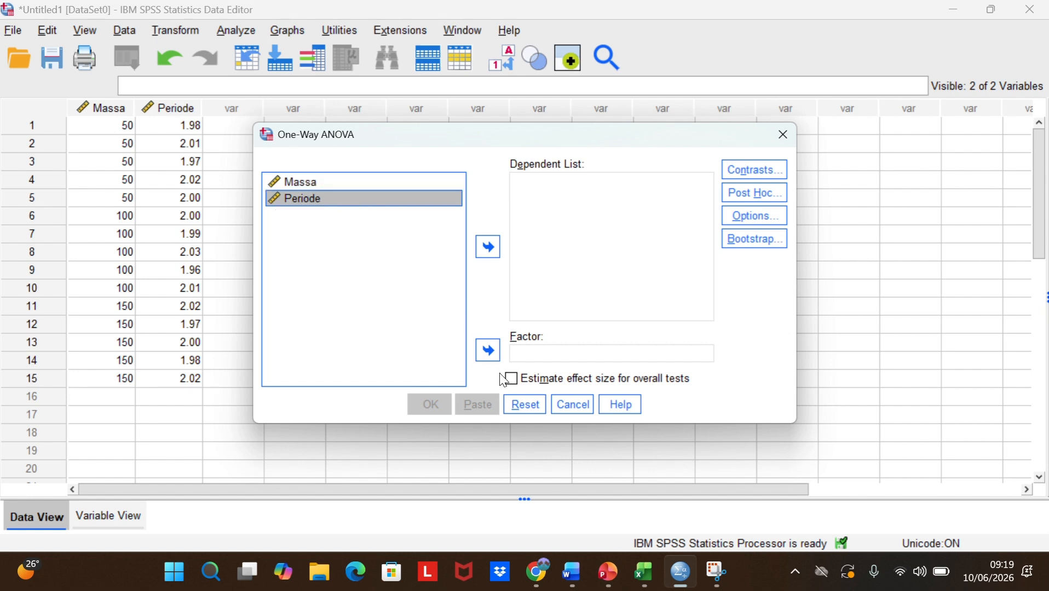
click(386, 186)
click(487, 350)
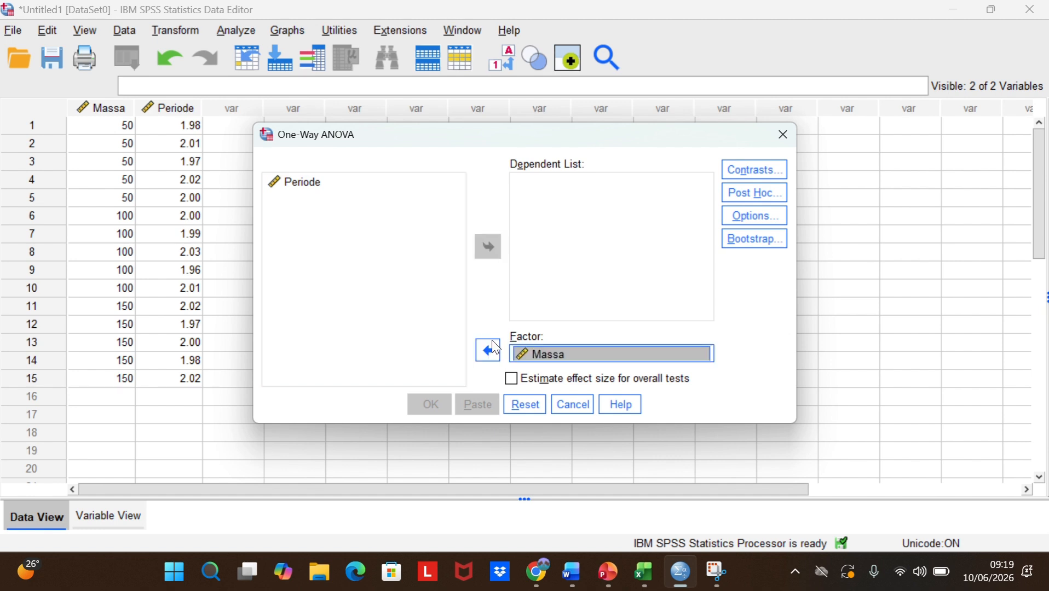
click(383, 189)
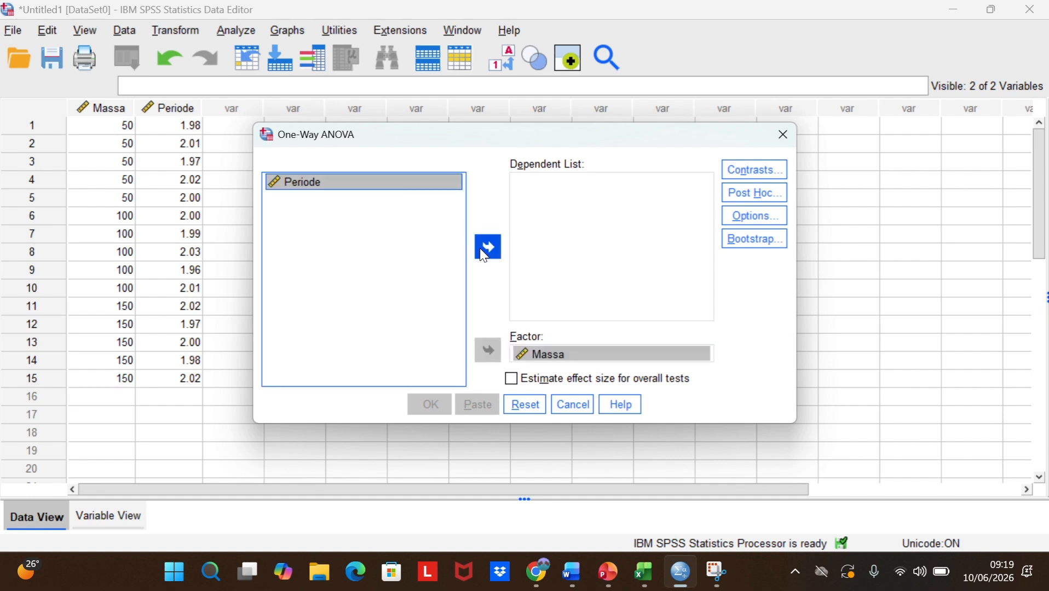
click(484, 252)
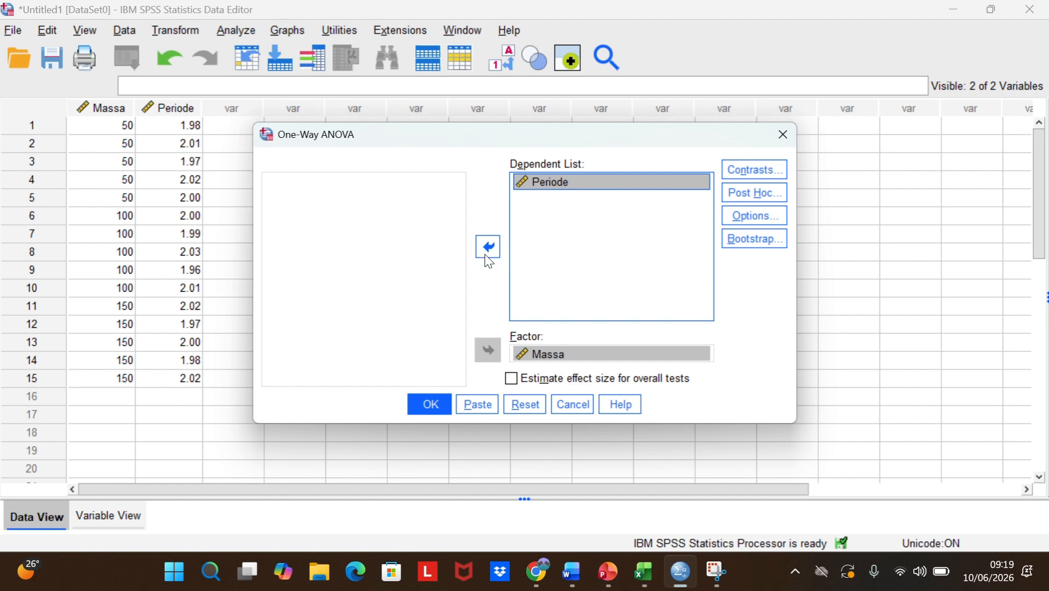
- Run the One-Way ANOVA with the Descriptive statistics option enabled and maximize the output window
click(735, 218)
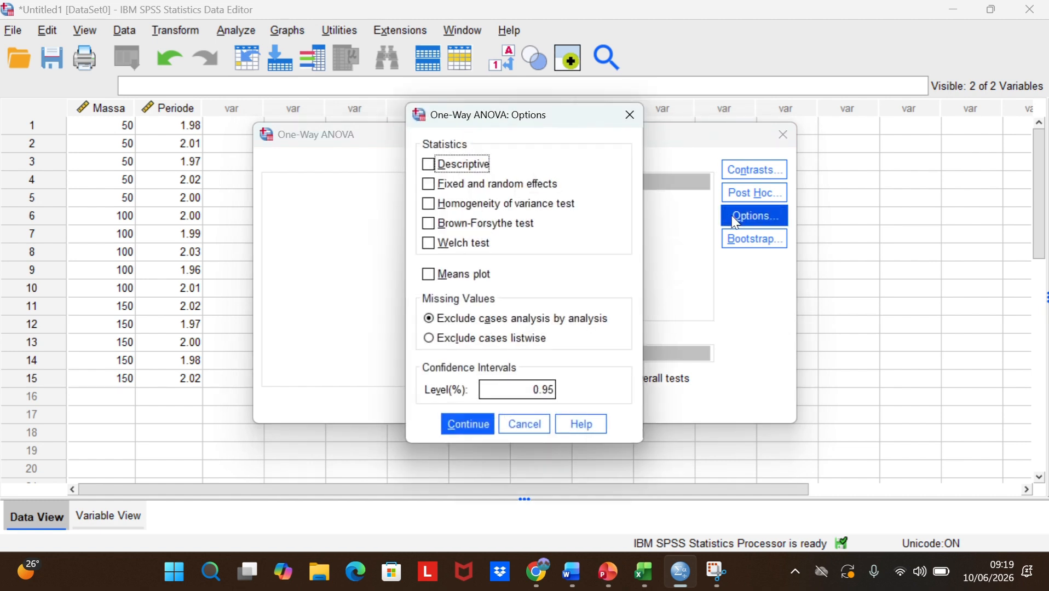
click(426, 168)
click(473, 431)
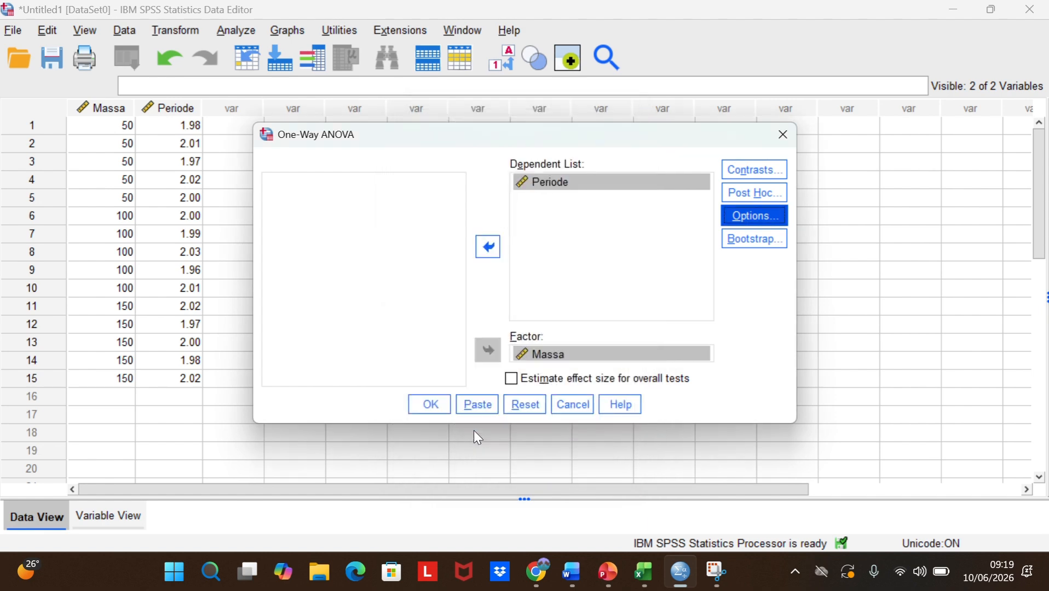
click(421, 412)
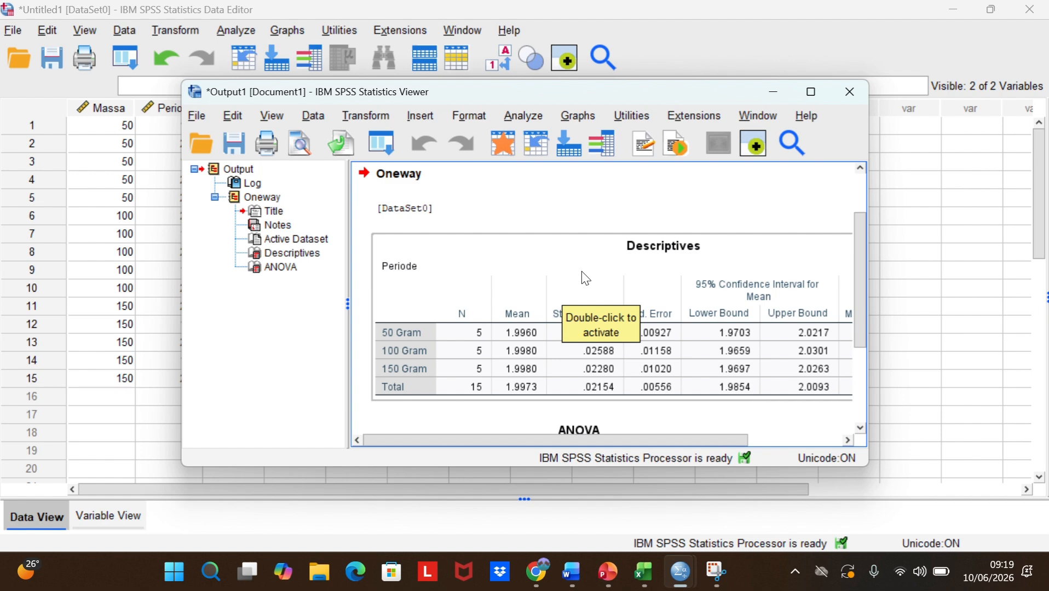
click(810, 93)
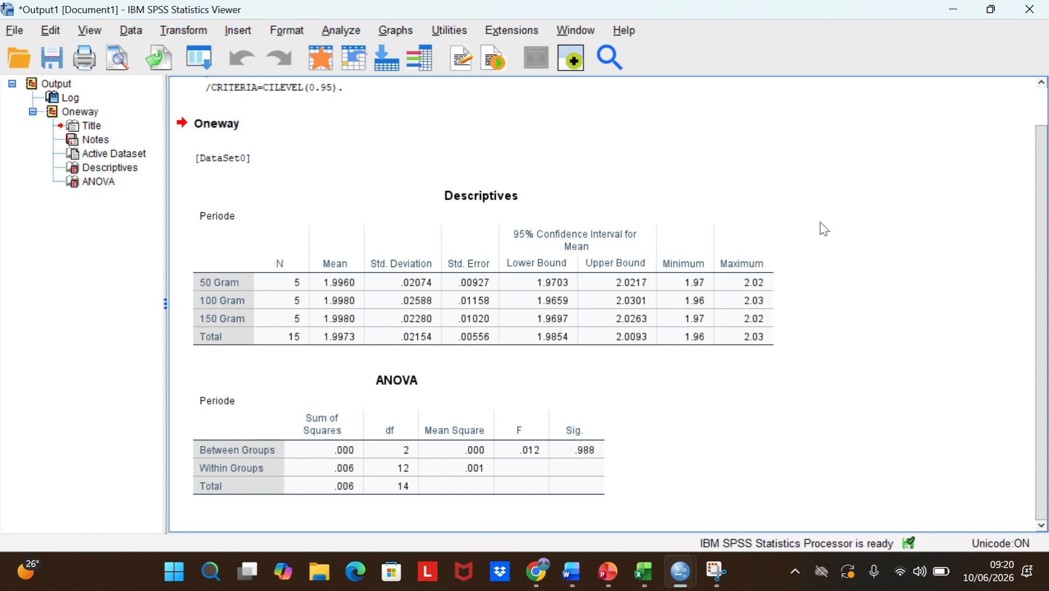
click(768, 224)
click(464, 33)
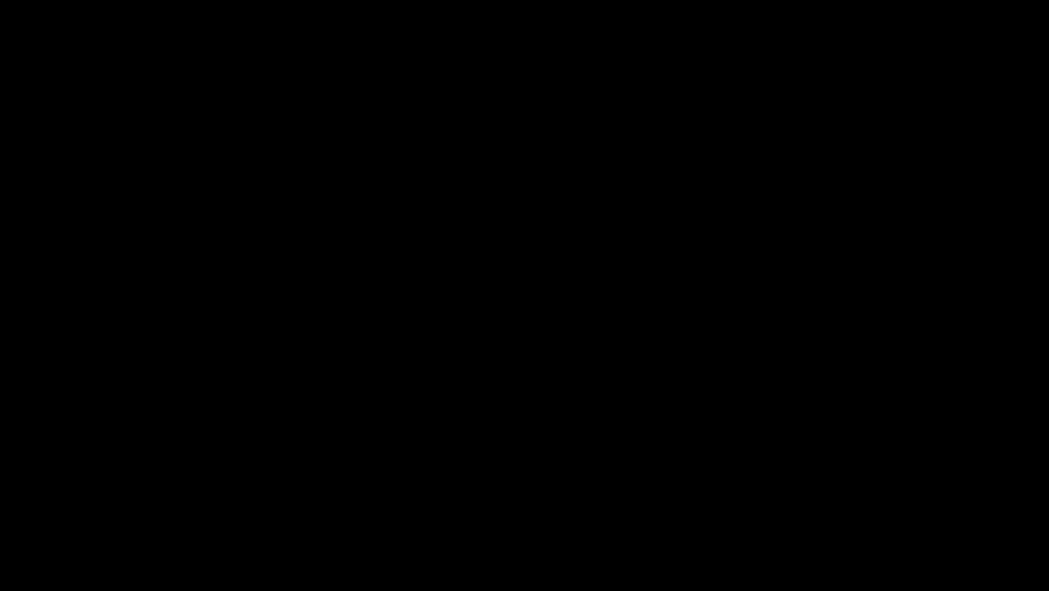